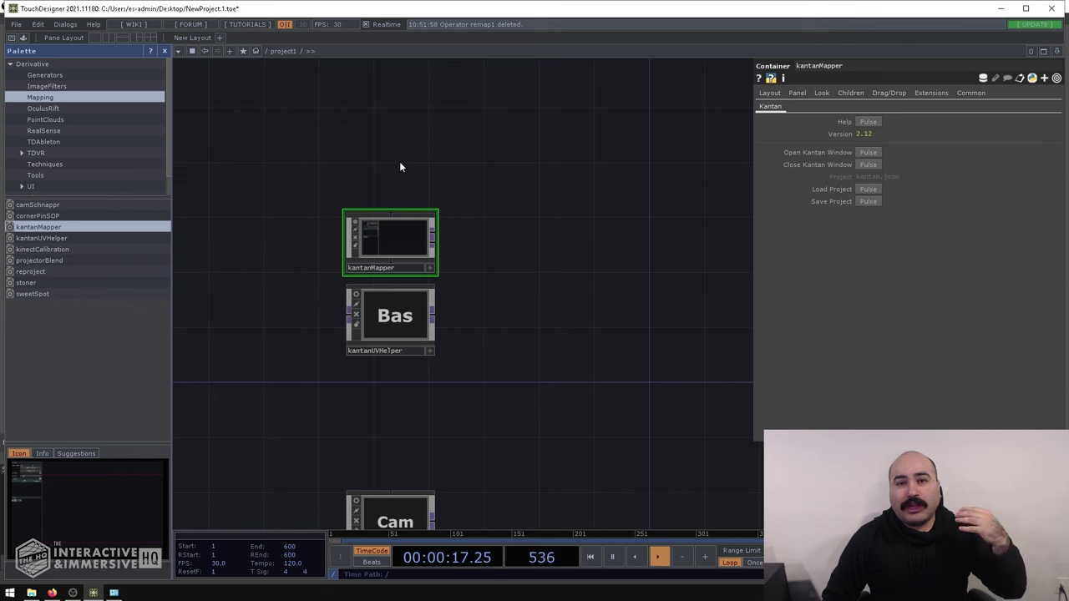
Open the Kantan editing window of the kantanMapper component and move it clear over the network.
{"action": "scroll", "coordinate": [397, 163], "scroll_direction": "up", "scroll_amount": 2}
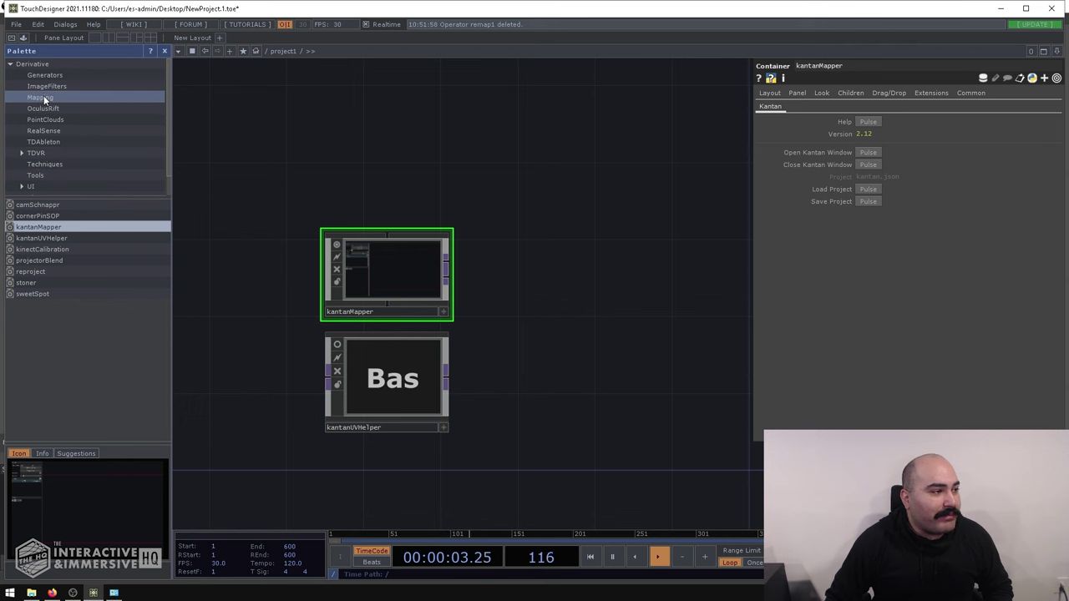
{"action": "left_click", "coordinate": [47, 226]}
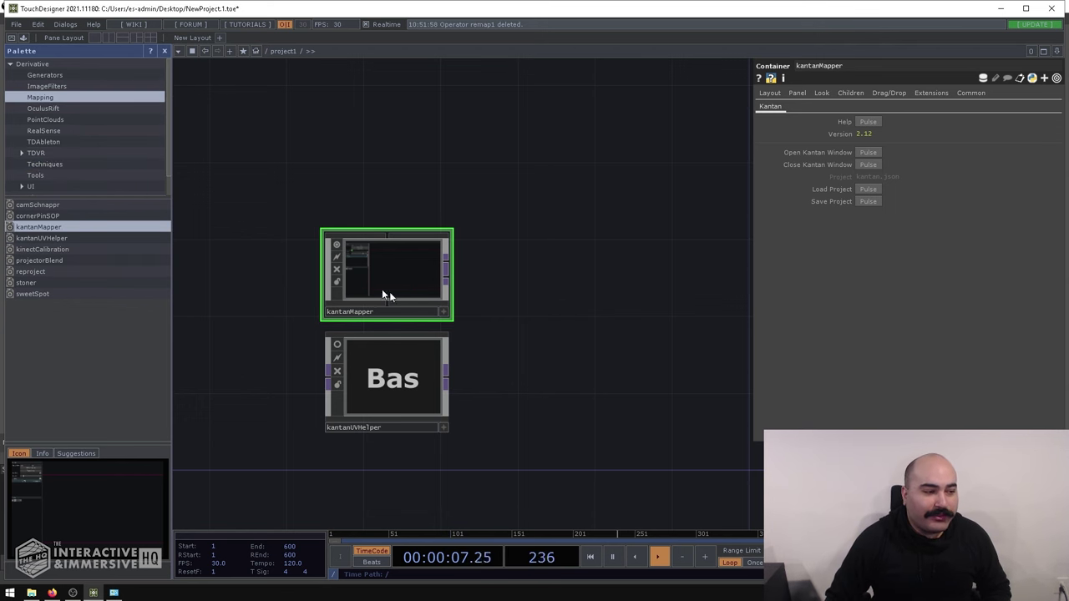
{"action": "scroll", "coordinate": [568, 273], "scroll_direction": "up", "scroll_amount": 4}
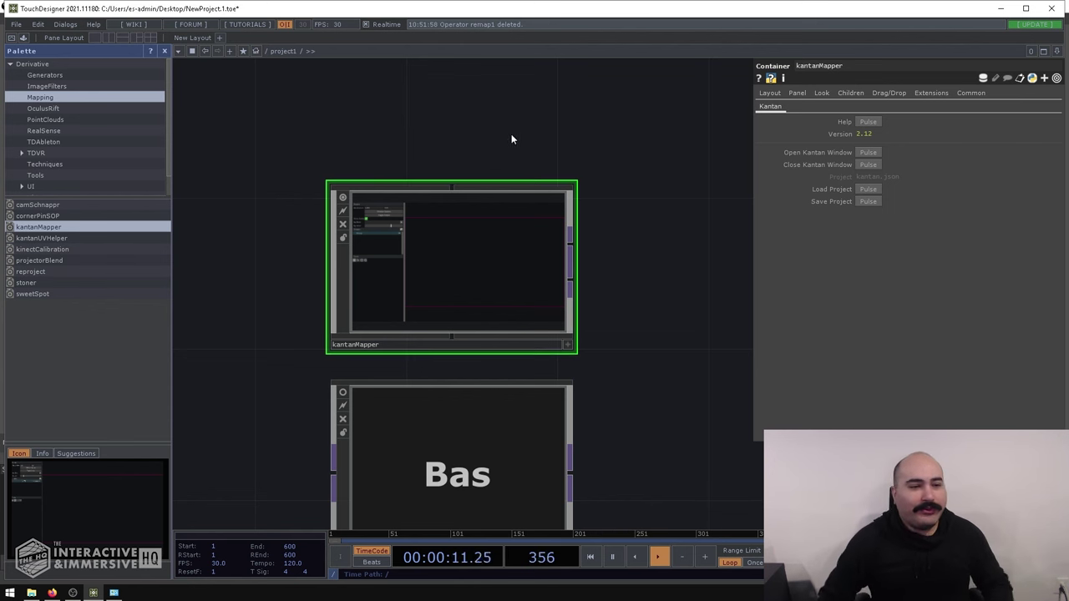
{"action": "left_click", "coordinate": [859, 151]}
{"action": "left_click_drag", "start_coordinate": [449, 193], "coordinate": [619, 128]}
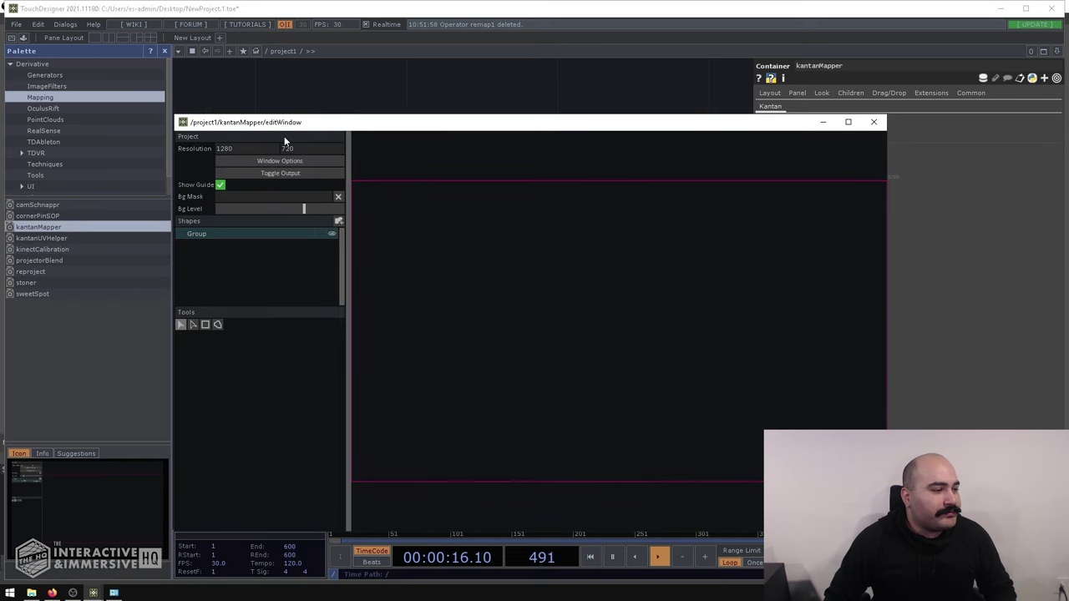
Draw a rectangle about 265 by 220 and, beside it, a closed C-shaped freeform in the mapping canvas.
{"action": "left_click", "coordinate": [205, 326]}
{"action": "left_click_drag", "start_coordinate": [436, 259], "coordinate": [515, 319]}
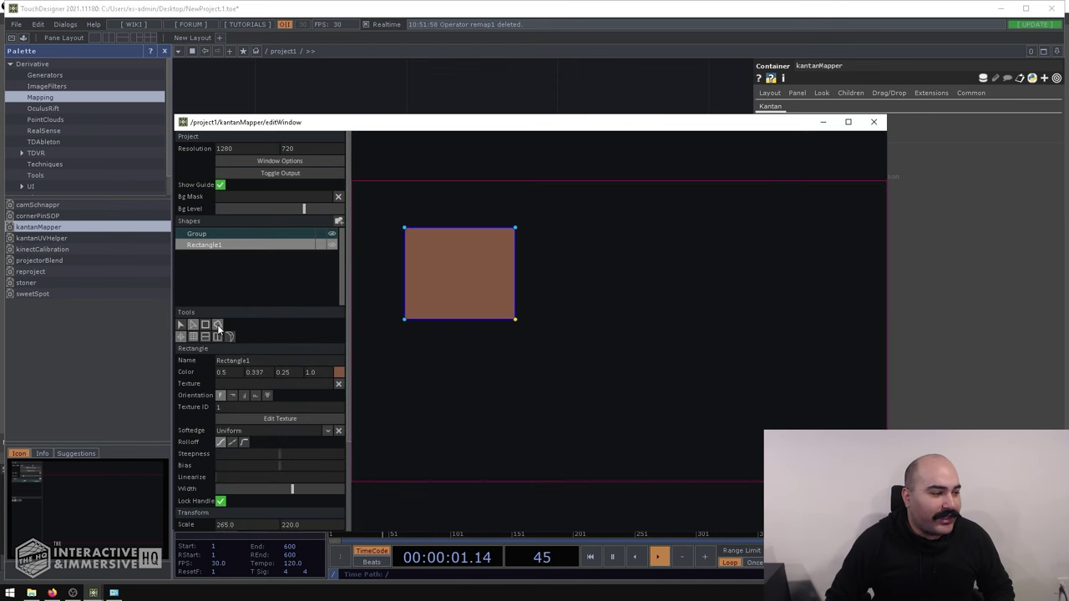
{"action": "left_click", "coordinate": [218, 326]}
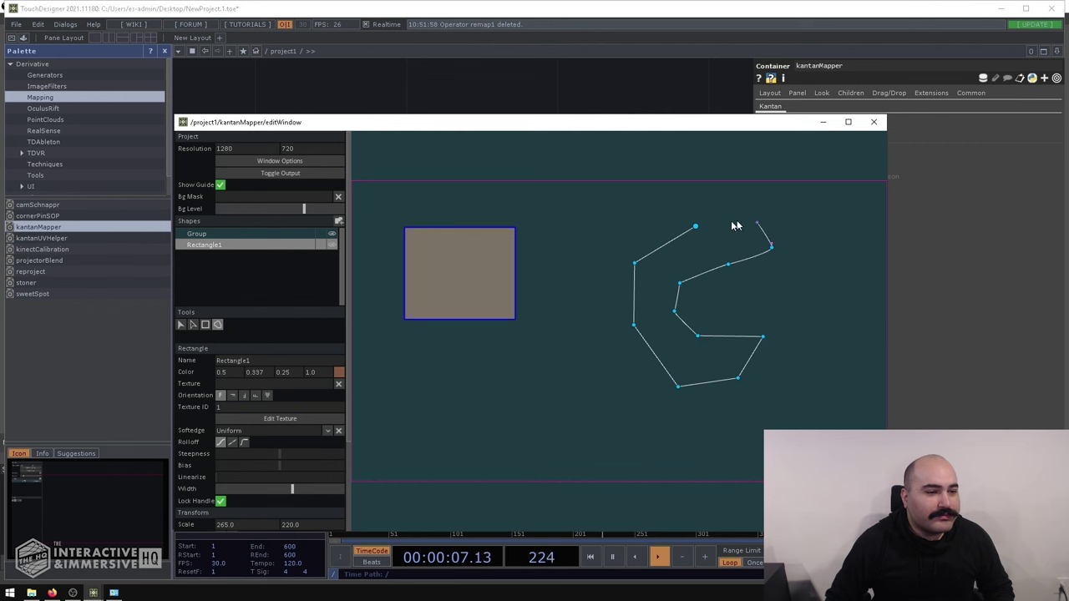
{"action": "left_click", "coordinate": [694, 226]}
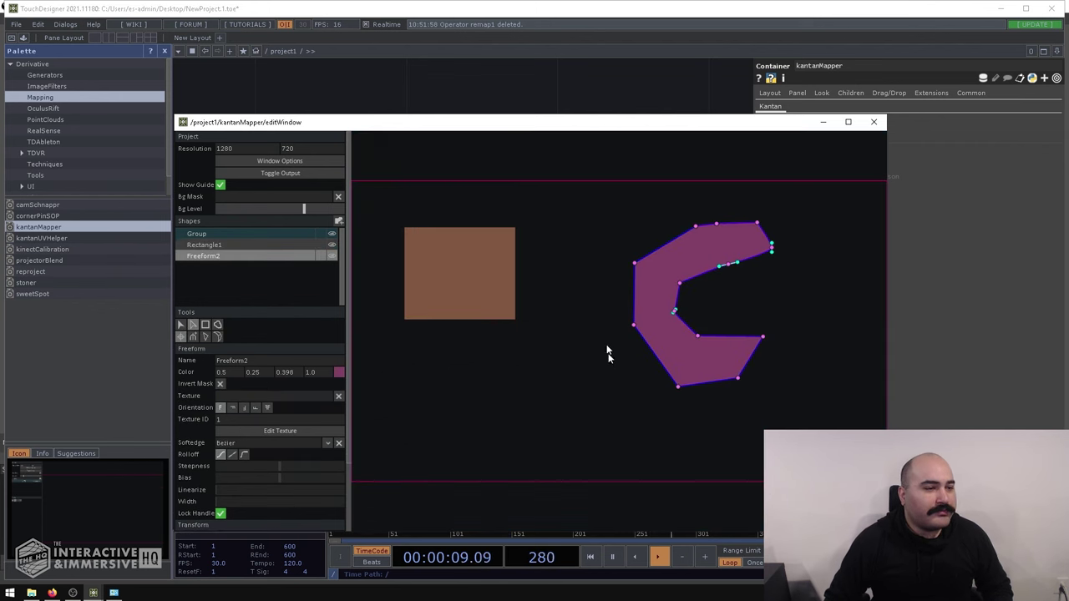
Move the Kantan window out of the way and add a Movie File In TOP above the kantanMapper.
{"action": "left_click_drag", "start_coordinate": [473, 129], "coordinate": [532, 220]}
{"action": "key", "text": "Tab"}
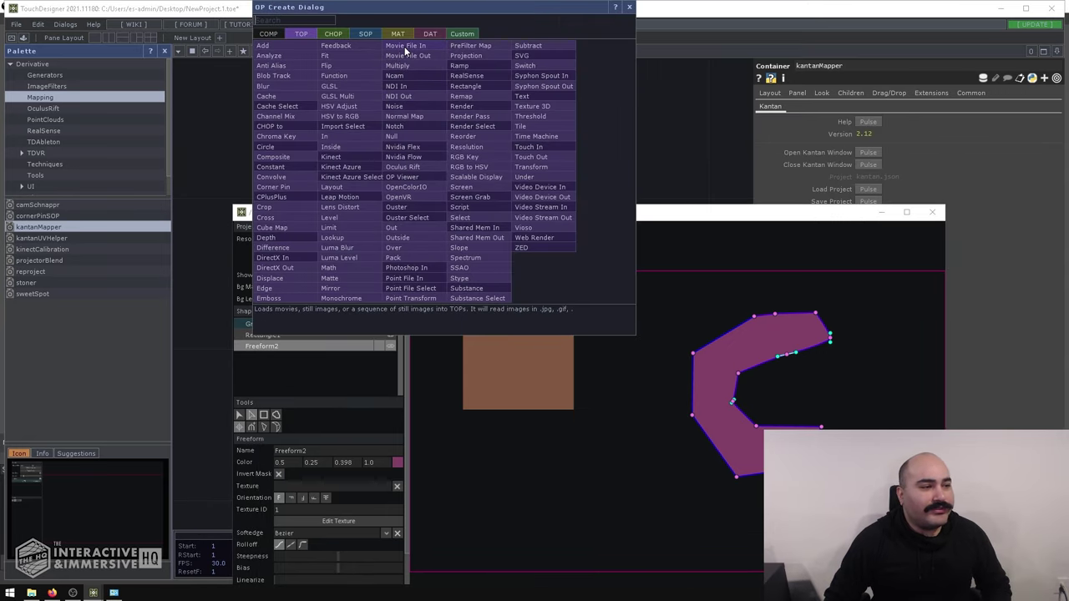
{"action": "left_click", "coordinate": [405, 46]}
{"action": "left_click", "coordinate": [307, 88]}
{"action": "key", "text": "h"}
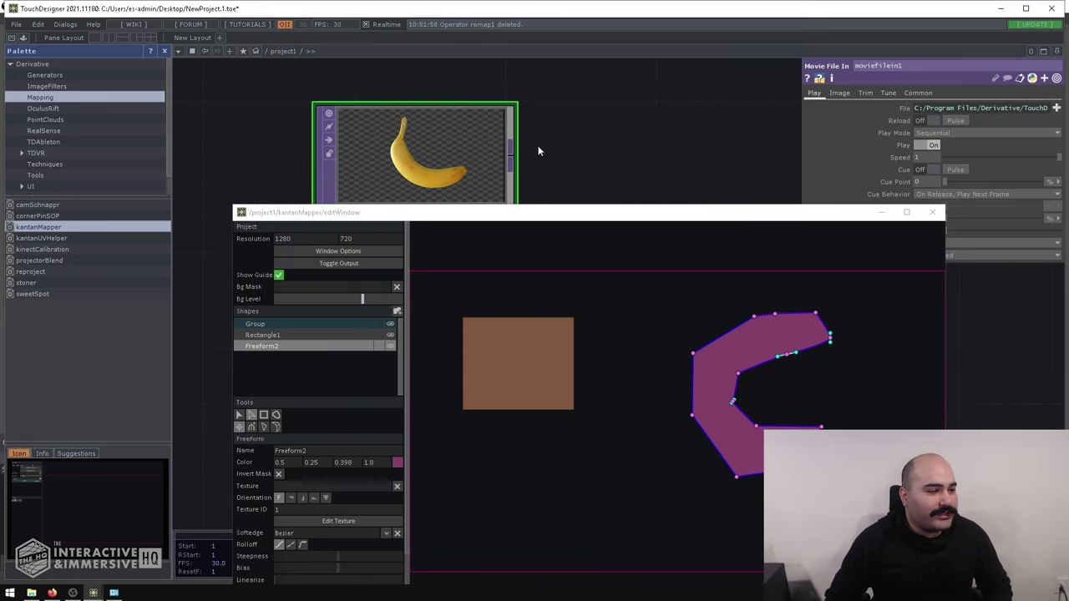
{"action": "key", "text": "h"}
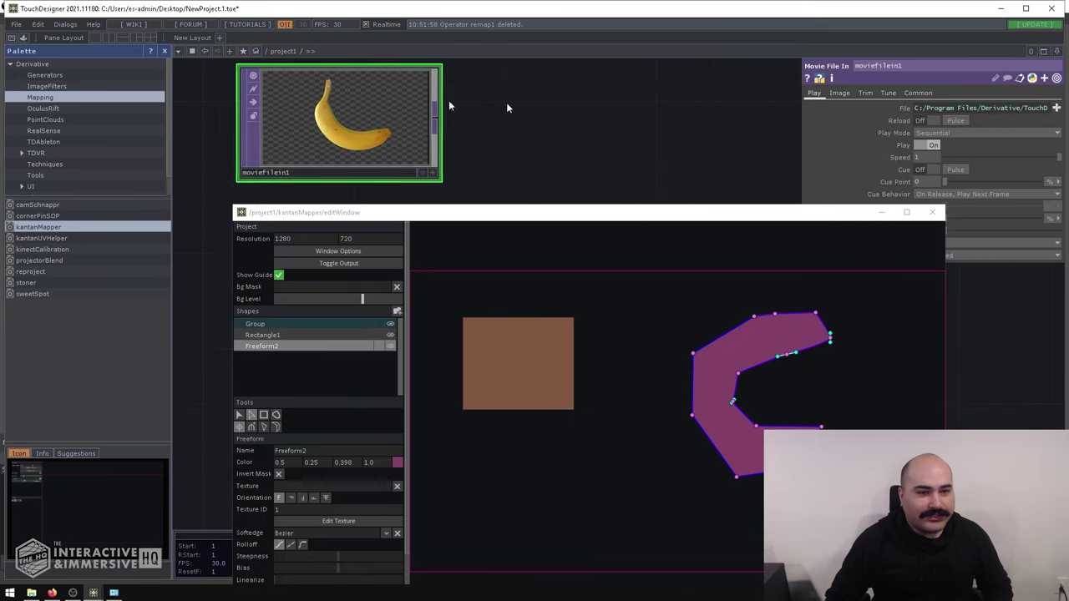
Load the Count sample movie into moviefilein1 and assign that operator as the rectangle's texture.
{"action": "left_click", "coordinate": [1056, 111]}
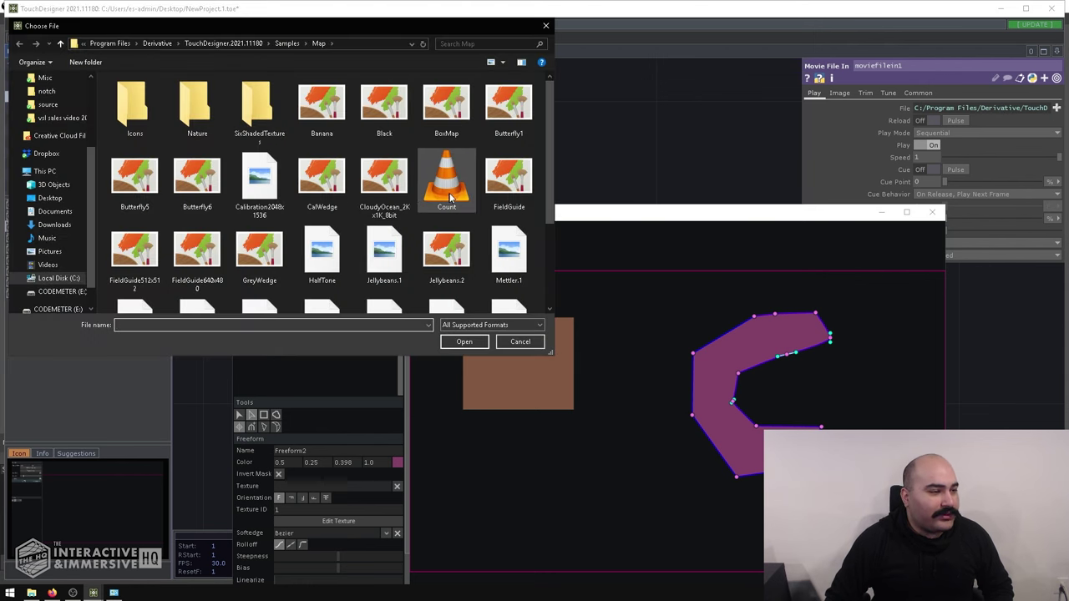
{"action": "double_click", "coordinate": [450, 198]}
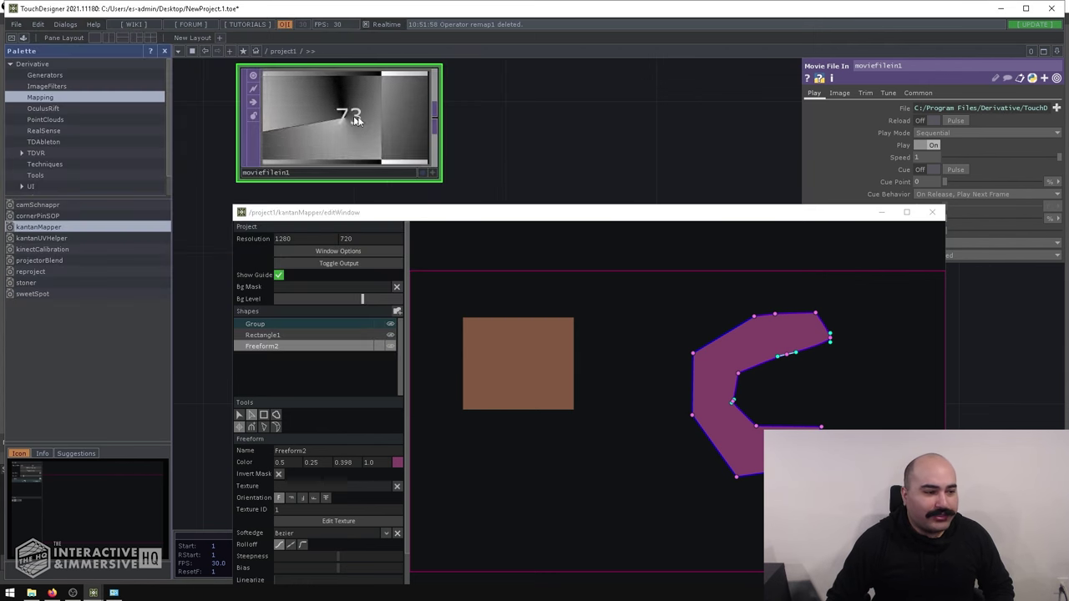
{"action": "left_click_drag", "start_coordinate": [354, 121], "coordinate": [516, 364]}
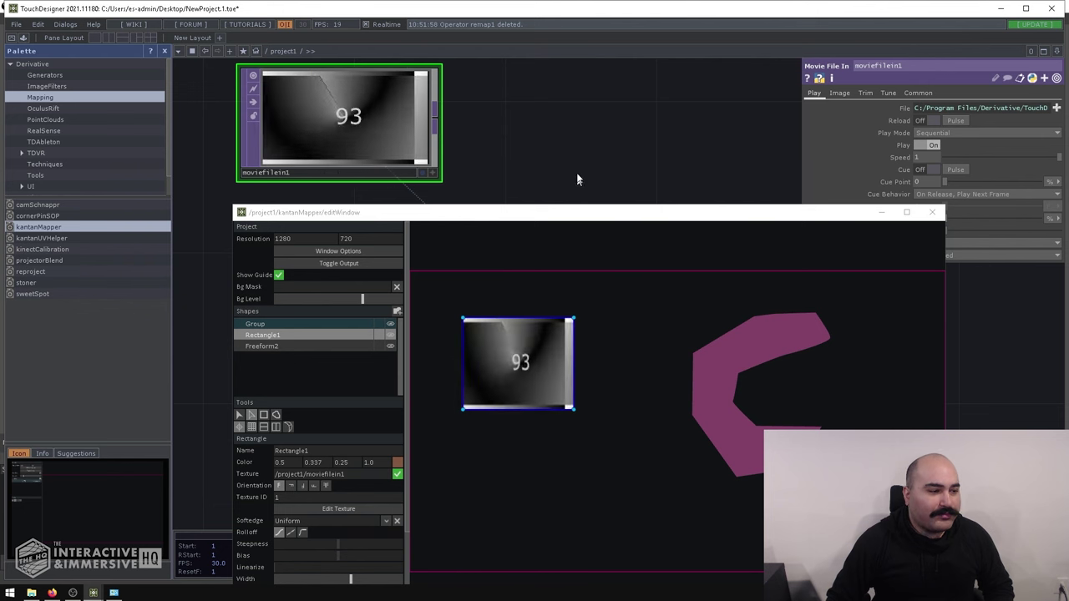
Add a second Movie File In TOP beside the first and load Movie.2 from the Nature samples folder.
{"action": "left_click_drag", "start_coordinate": [576, 180], "coordinate": [469, 118]}
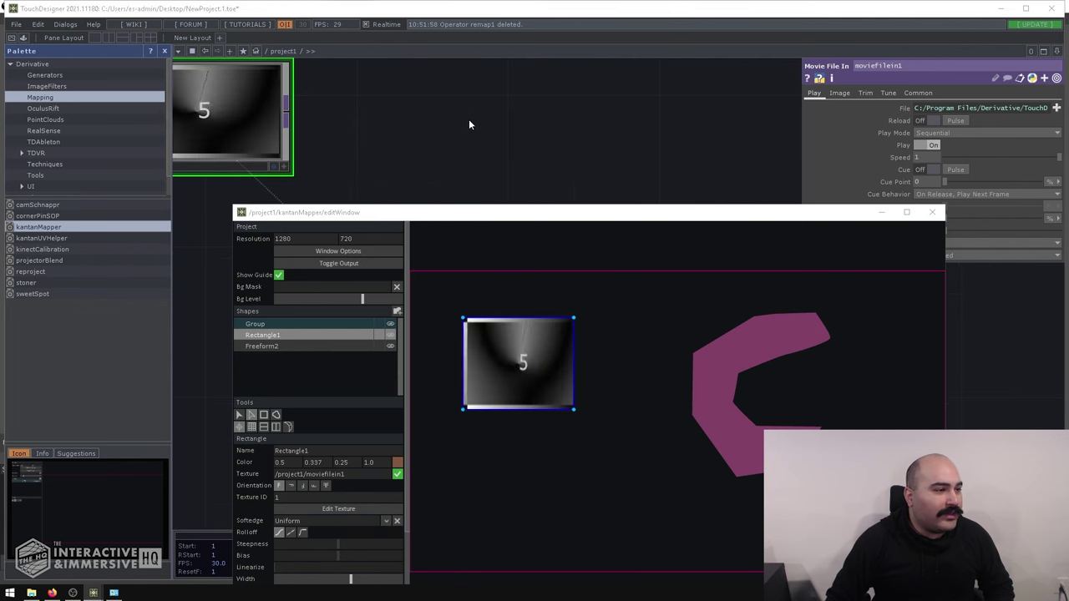
{"action": "key", "text": "Tab"}
{"action": "left_click", "coordinate": [431, 54]}
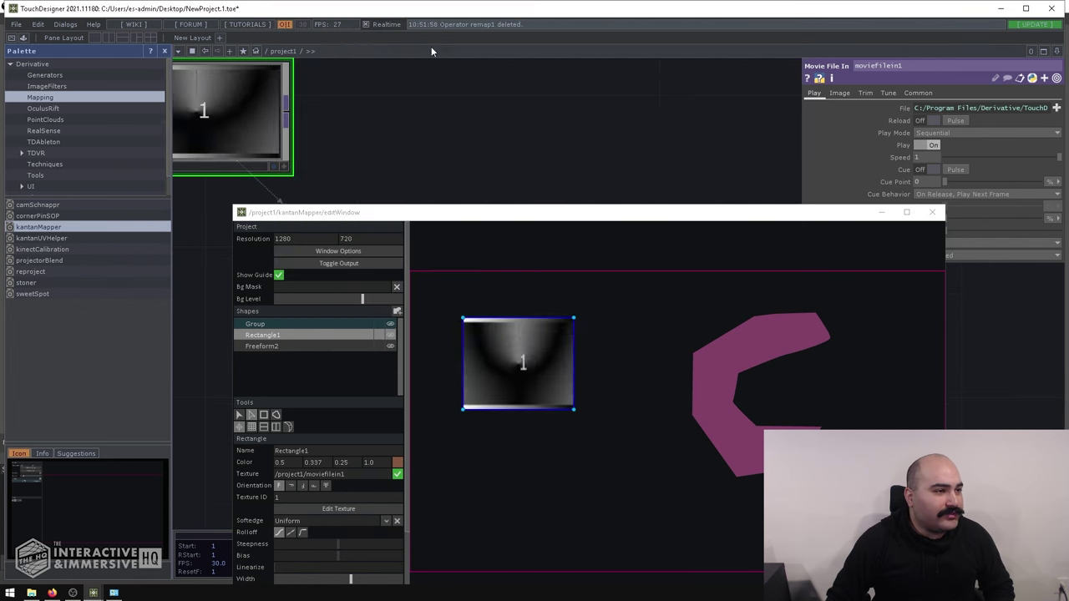
{"action": "left_click", "coordinate": [473, 123]}
{"action": "left_click", "coordinate": [1057, 107]}
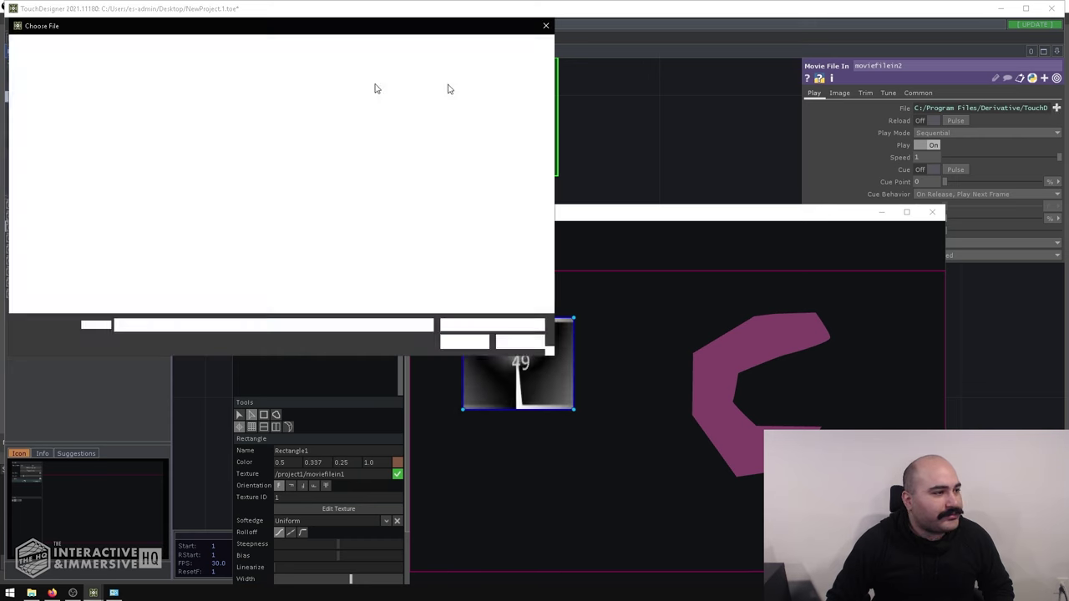
{"action": "double_click", "coordinate": [205, 125]}
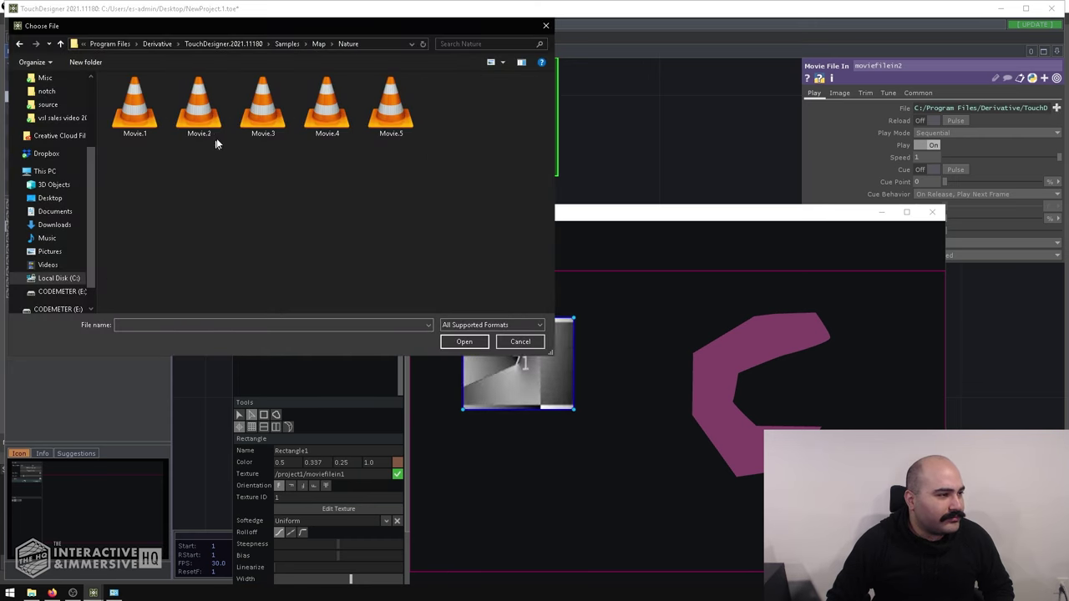
{"action": "double_click", "coordinate": [210, 106]}
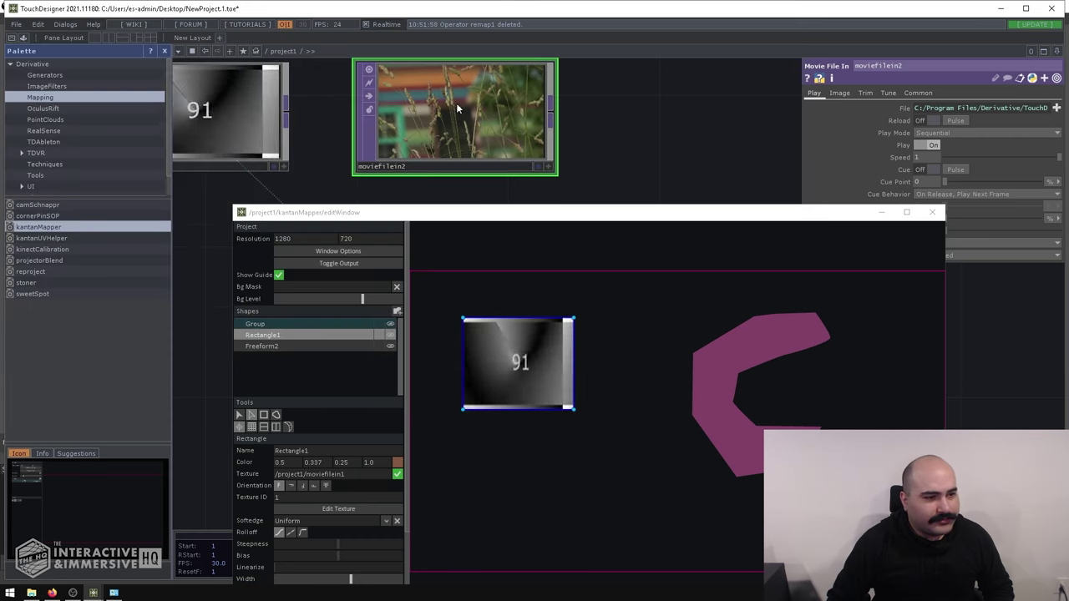
Assign moviefilein2 as the texture of the C-shaped freeform, deselect the shapes and close the Kantan window.
{"action": "left_click_drag", "start_coordinate": [455, 103], "coordinate": [755, 322]}
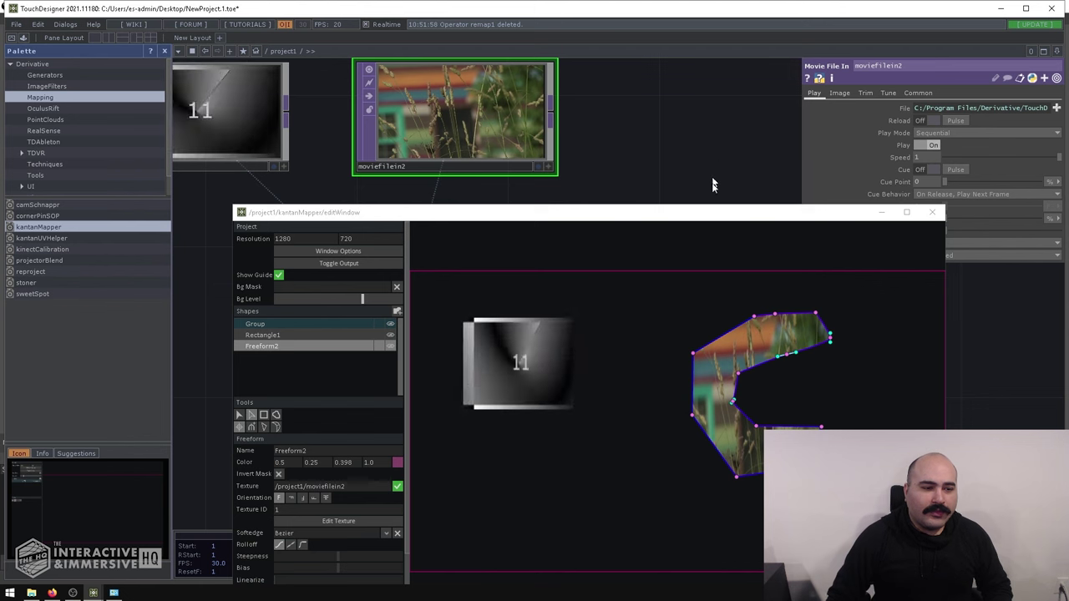
{"action": "left_click", "coordinate": [713, 280]}
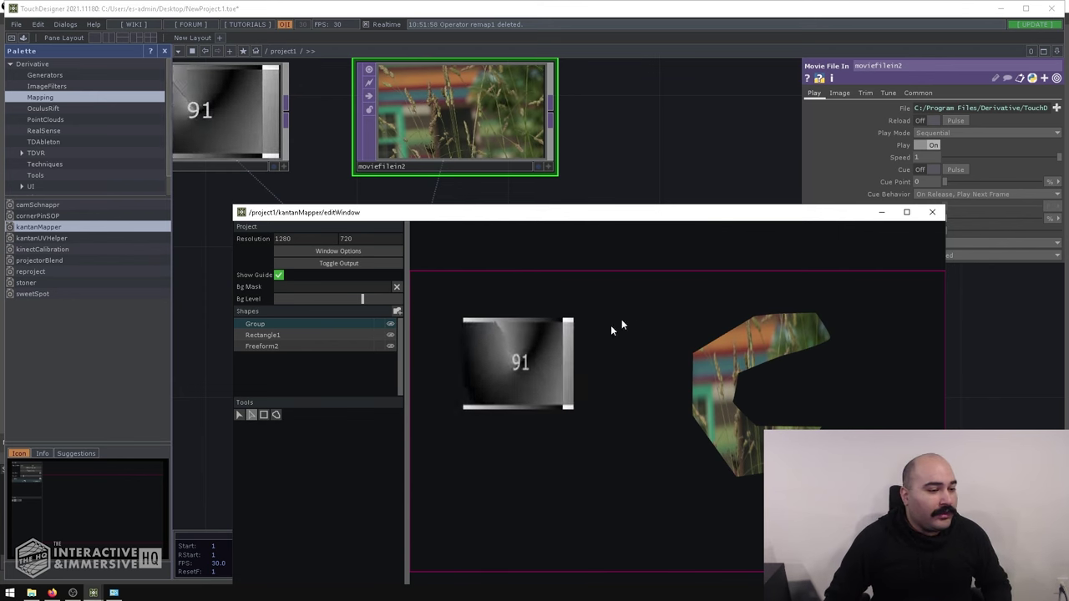
{"action": "left_click", "coordinate": [565, 351]}
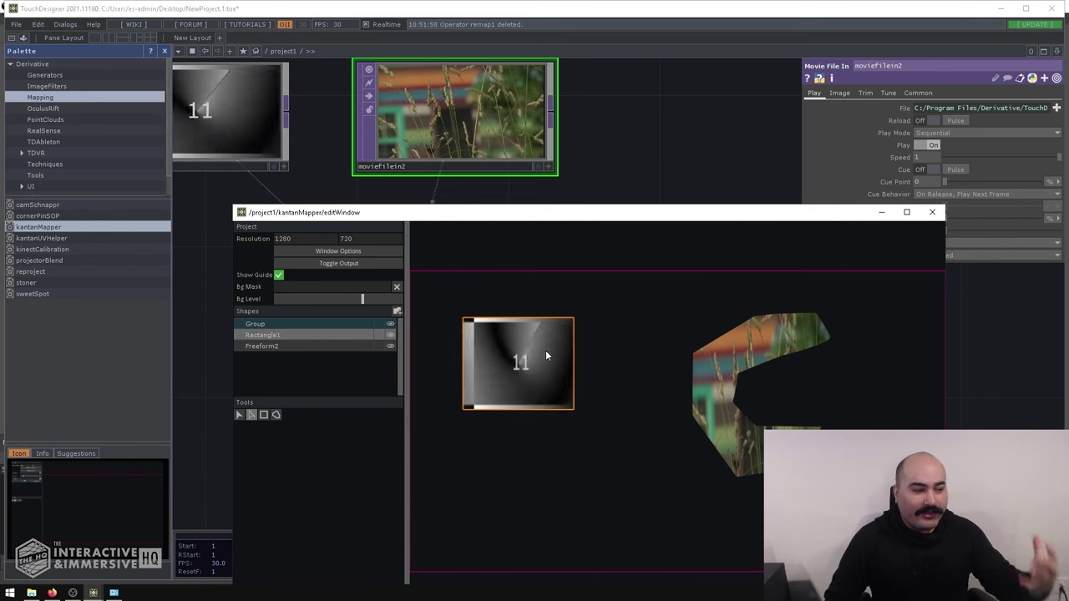
{"action": "left_click", "coordinate": [703, 296]}
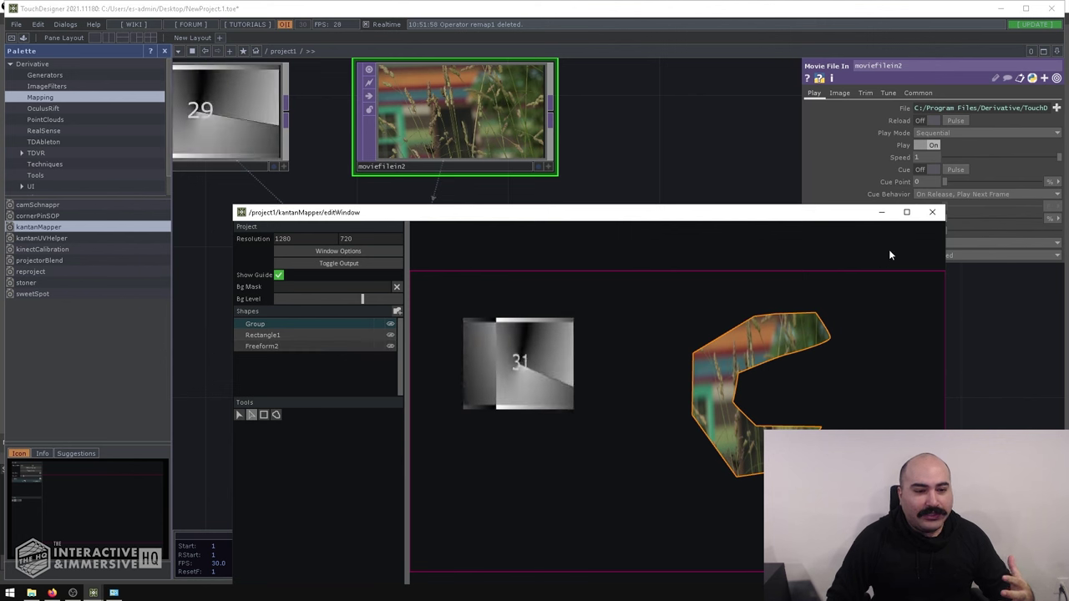
{"action": "left_click", "coordinate": [932, 212]}
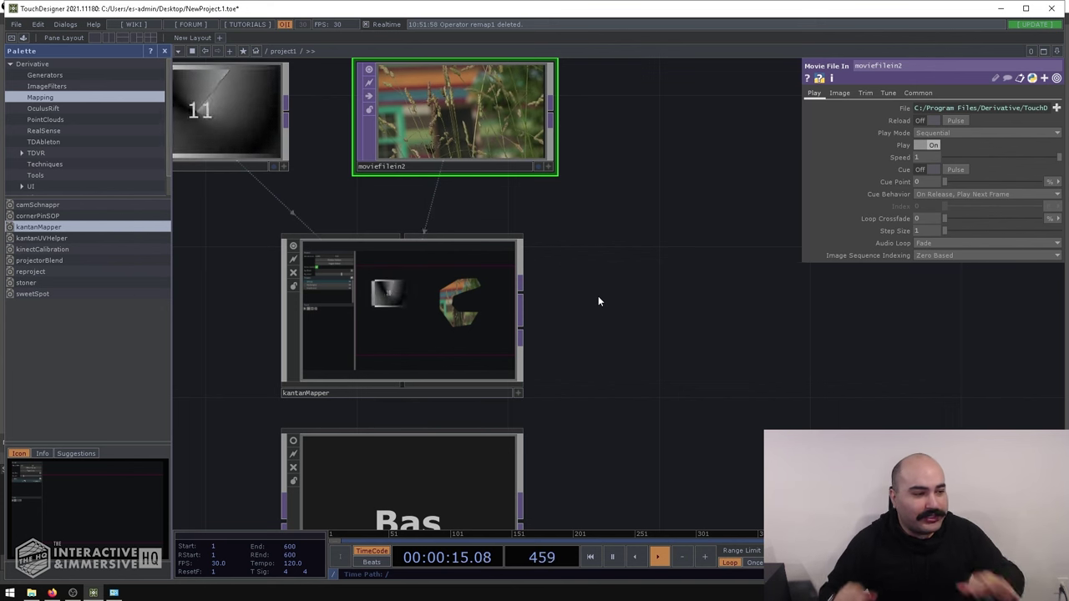
Add a Null TOP beside the kantanMapper and connect it to the mapper's first output.
{"action": "scroll", "coordinate": [570, 312], "scroll_direction": "down", "scroll_amount": 3}
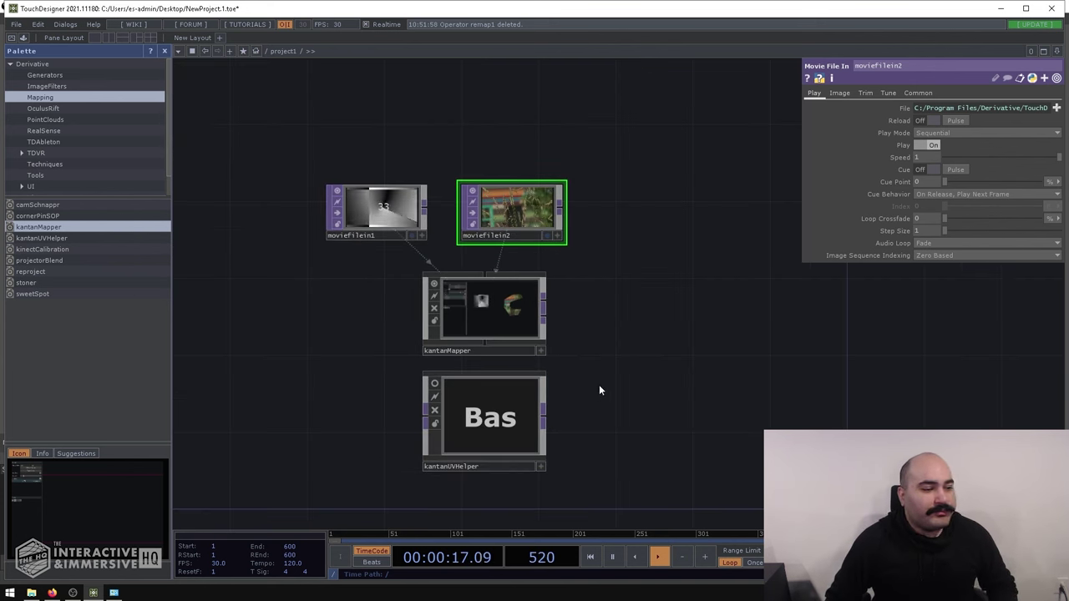
{"action": "left_click_drag", "start_coordinate": [598, 396], "coordinate": [589, 289]}
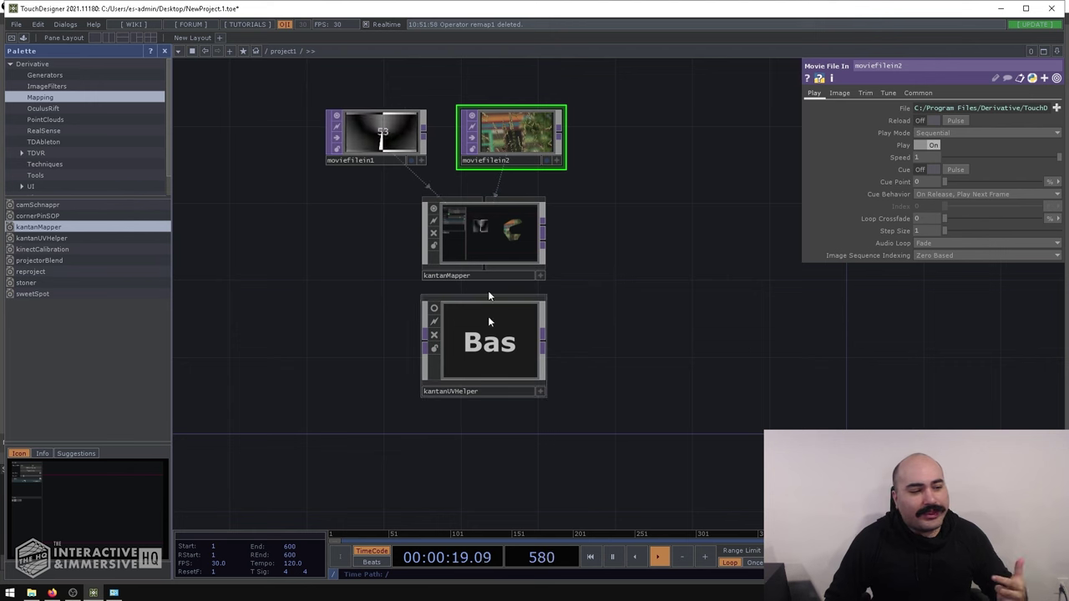
{"action": "scroll", "coordinate": [484, 214], "scroll_direction": "up", "scroll_amount": 3}
{"action": "middle_click", "coordinate": [483, 214]}
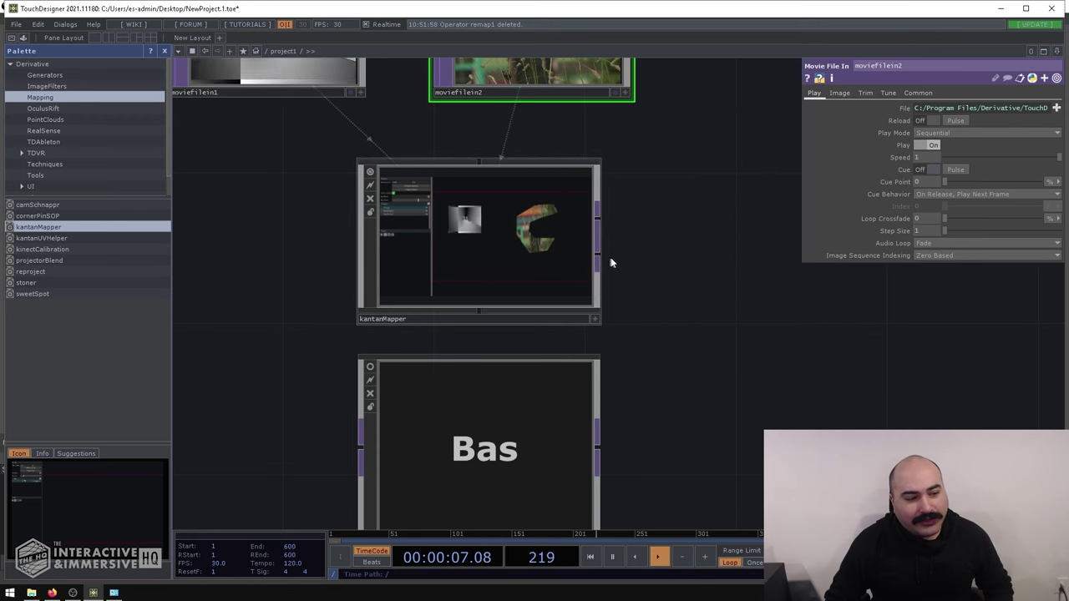
{"action": "double_click", "coordinate": [699, 190]}
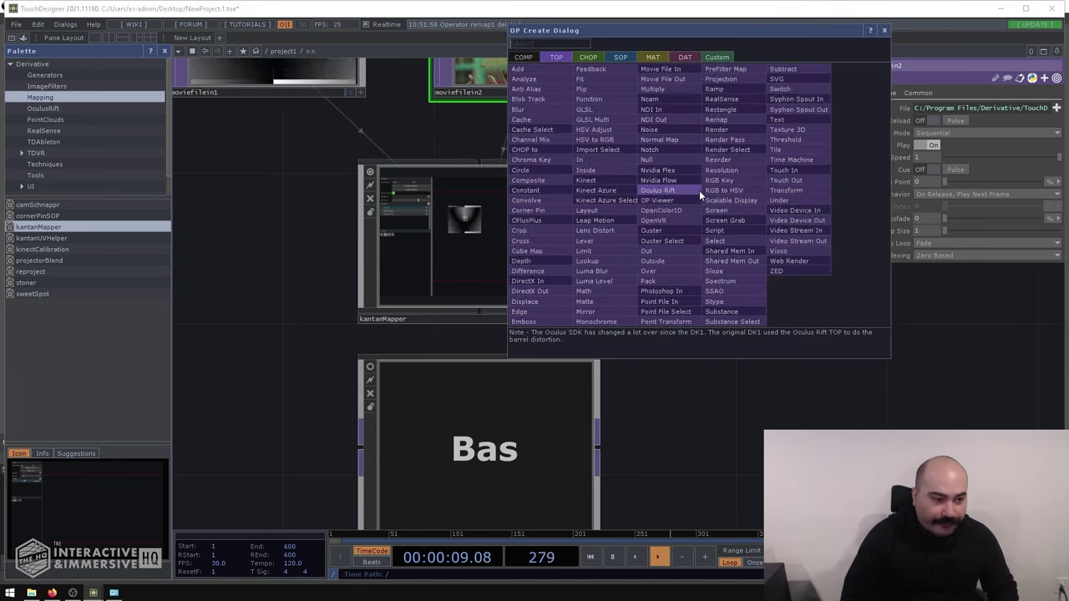
{"action": "type", "text": "null"}
{"action": "key", "text": "Return"}
{"action": "left_click", "coordinate": [701, 198]}
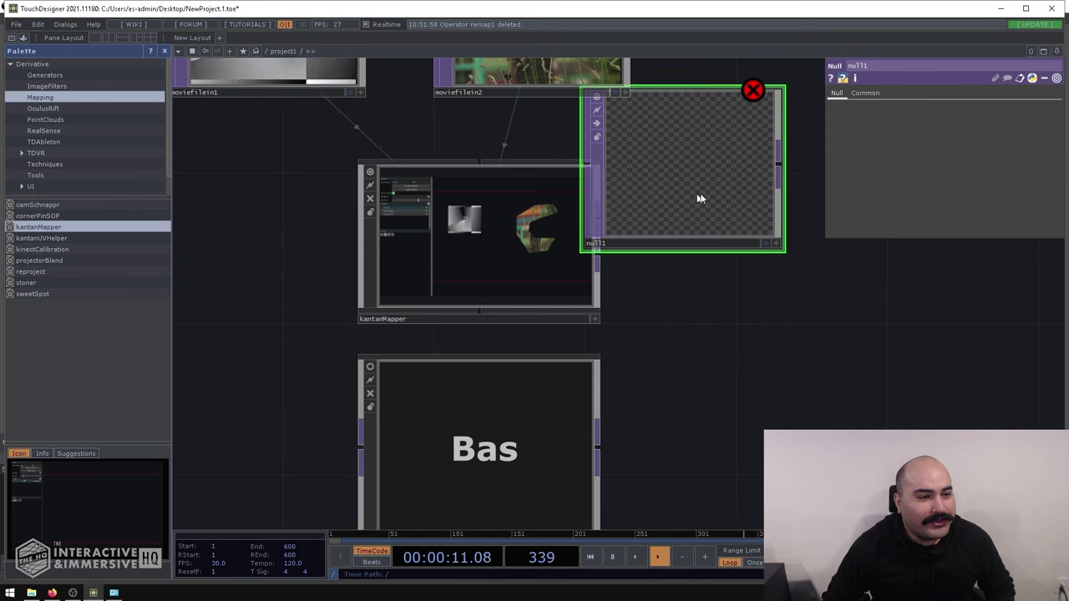
{"action": "left_click_drag", "start_coordinate": [700, 199], "coordinate": [776, 198]}
{"action": "left_click_drag", "start_coordinate": [598, 216], "coordinate": [660, 171]}
{"action": "middle_click_drag", "start_coordinate": [720, 183], "coordinate": [570, 188]}
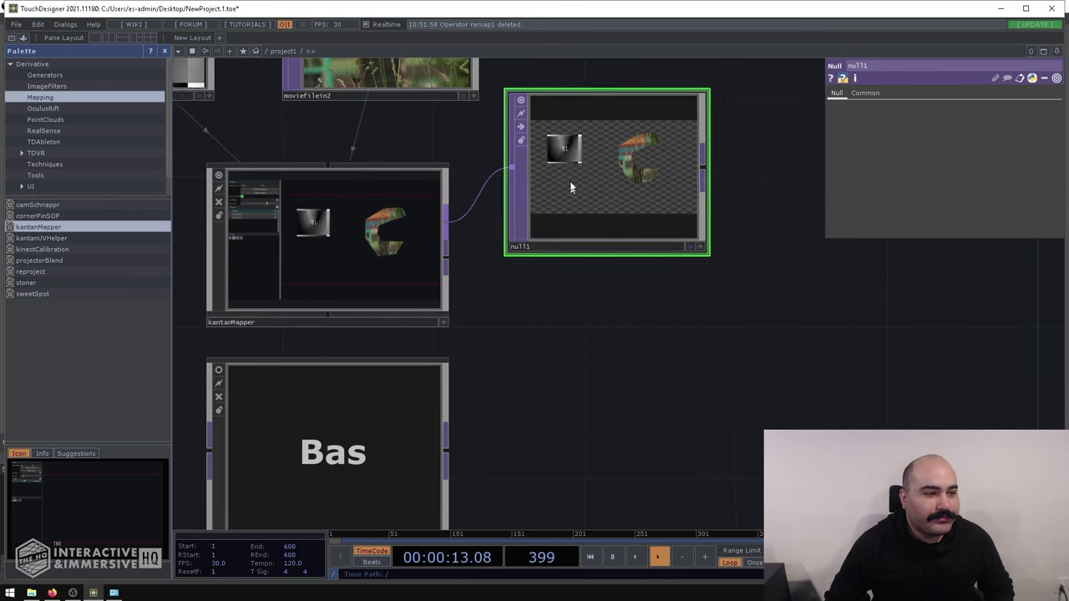
{"action": "left_click_drag", "start_coordinate": [570, 188], "coordinate": [645, 188]}
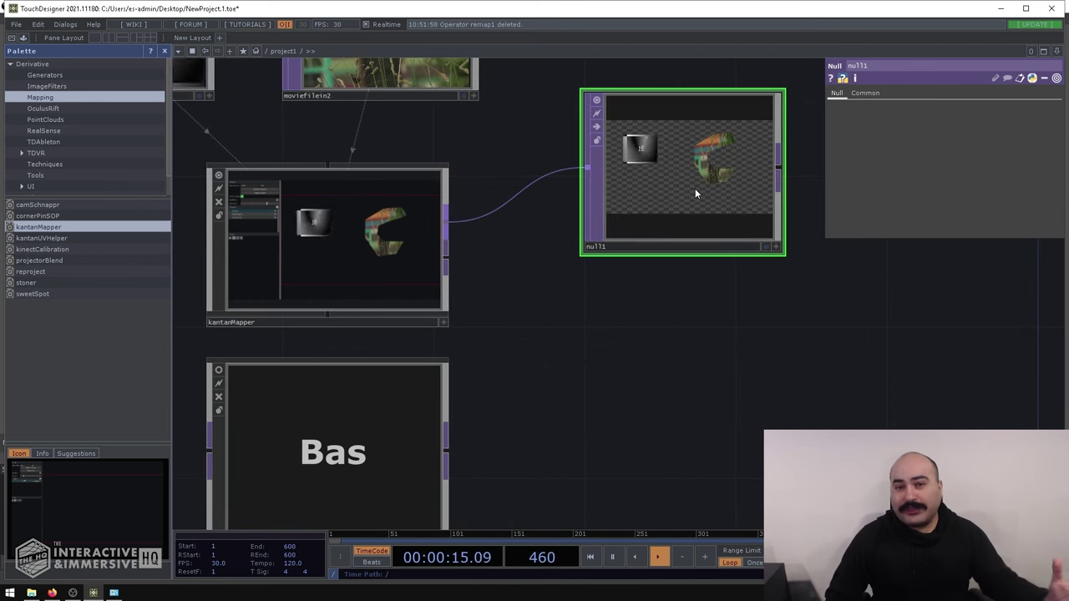
Add a second Null TOP below the first and connect it to the kantanMapper's second output.
{"action": "key", "text": "Tab"}
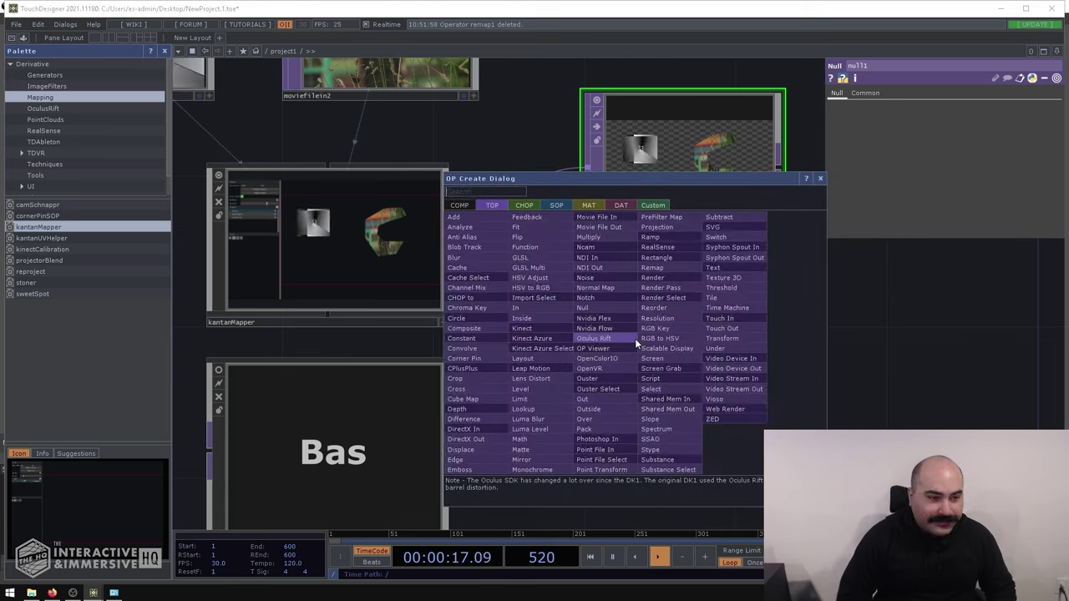
{"action": "type", "text": "null"}
{"action": "key", "text": "Return"}
{"action": "left_click", "coordinate": [598, 289]}
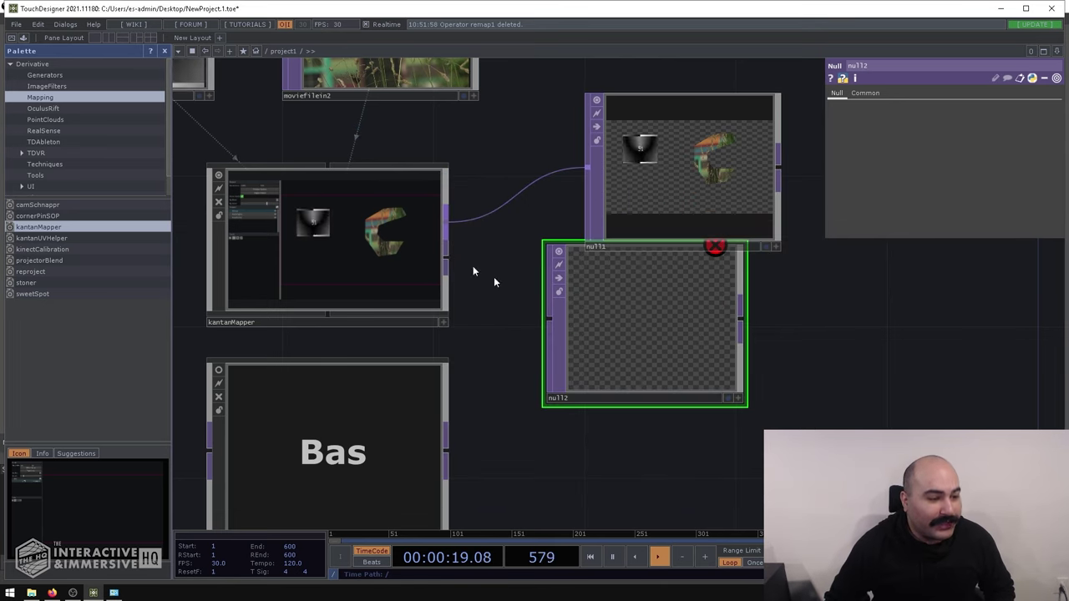
{"action": "left_click_drag", "start_coordinate": [447, 266], "coordinate": [549, 318]}
{"action": "left_click_drag", "start_coordinate": [649, 308], "coordinate": [686, 346]}
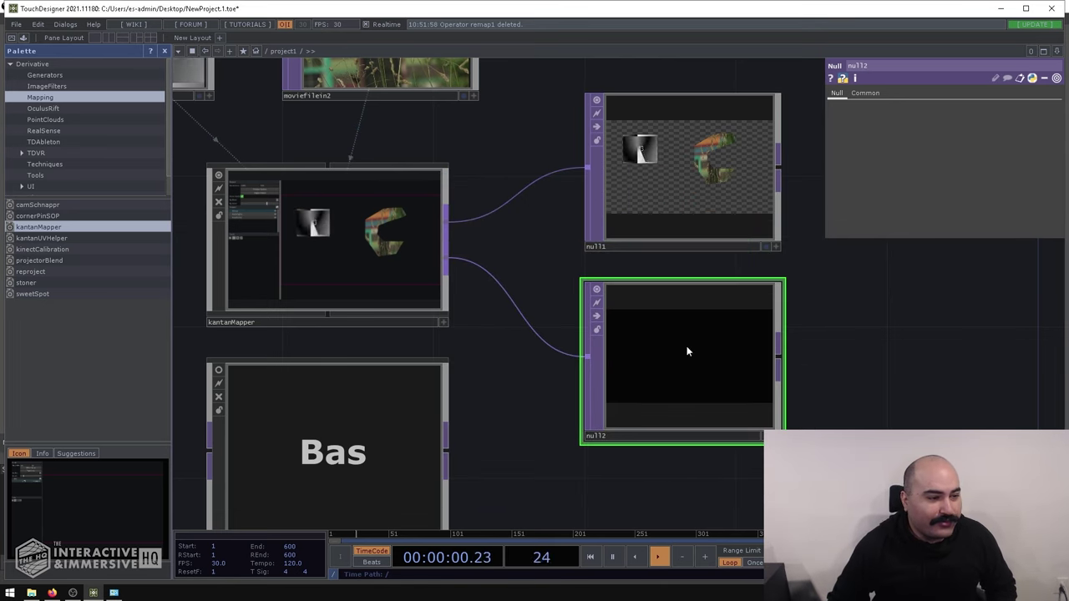
Reopen and close the Kantan window to refresh the mapper's second output, and select null2.
{"action": "left_click", "coordinate": [425, 268]}
{"action": "left_click", "coordinate": [904, 152]}
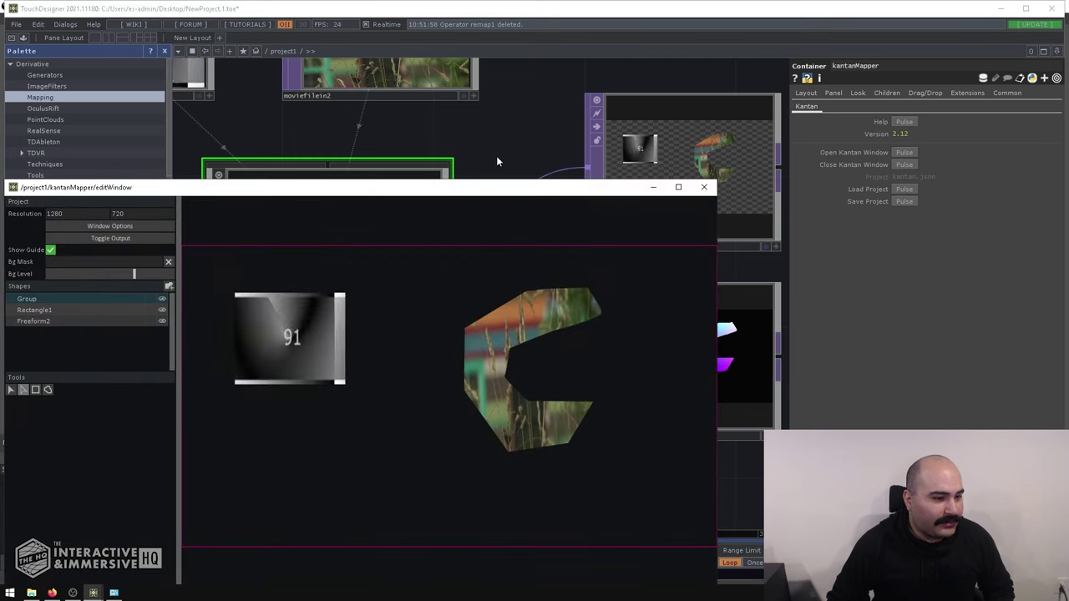
{"action": "left_click", "coordinate": [703, 187]}
{"action": "left_click", "coordinate": [766, 397]}
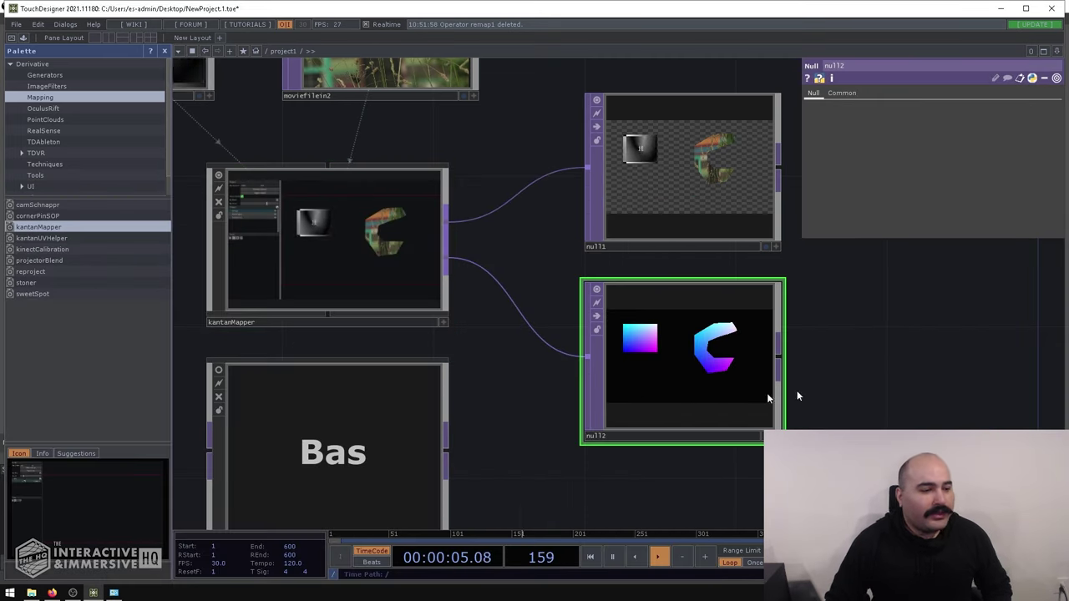
Place kantanUVHelper beside null2, connect null2's output to it, and update the helper's cache.
{"action": "left_click_drag", "start_coordinate": [796, 390], "coordinate": [720, 313]}
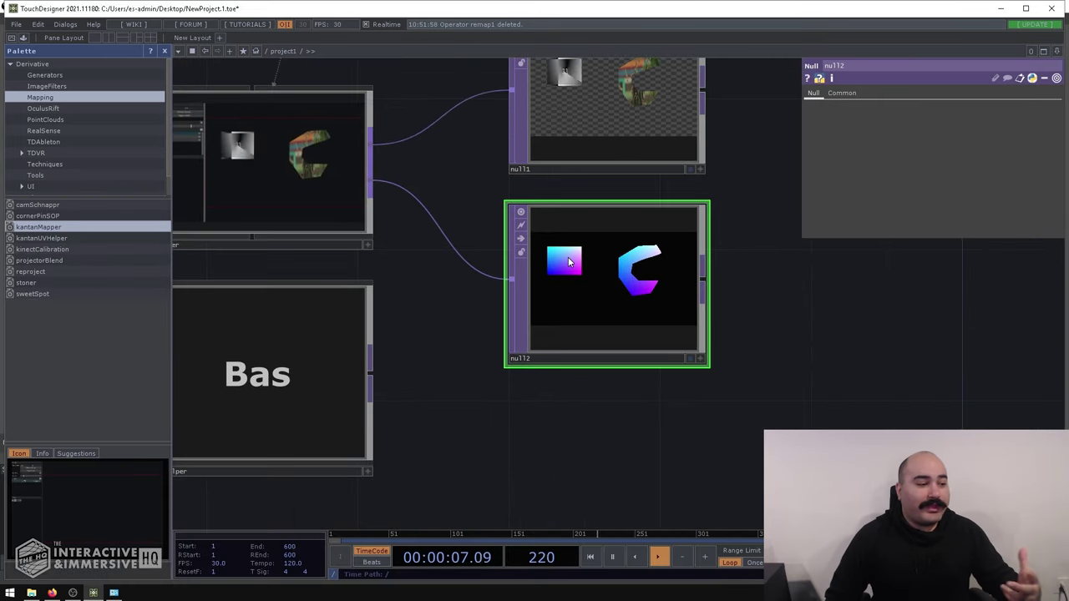
{"action": "left_click_drag", "start_coordinate": [470, 326], "coordinate": [619, 213]}
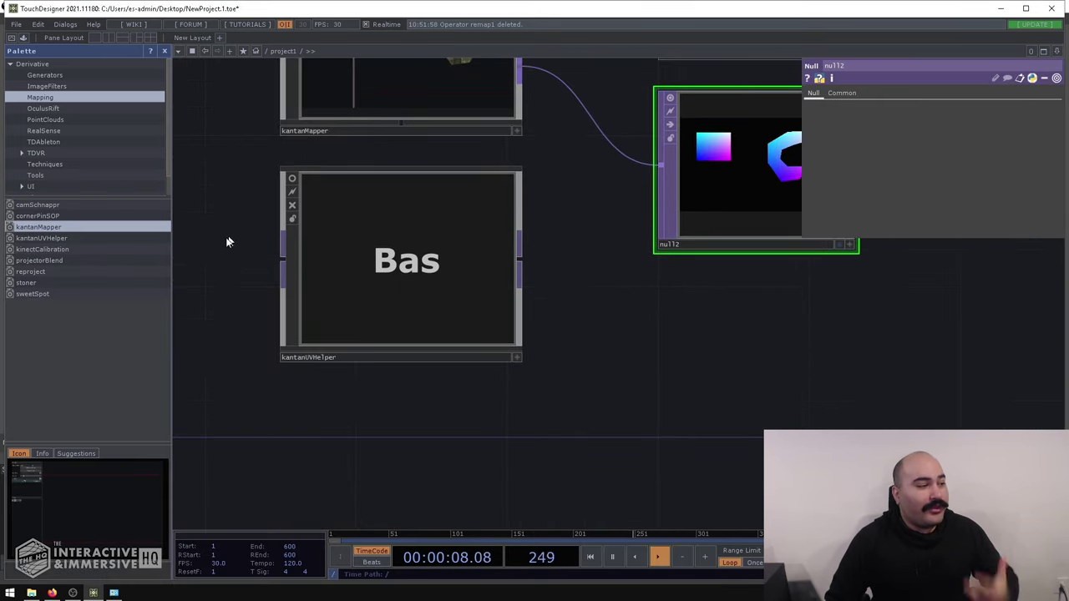
{"action": "left_click", "coordinate": [34, 239]}
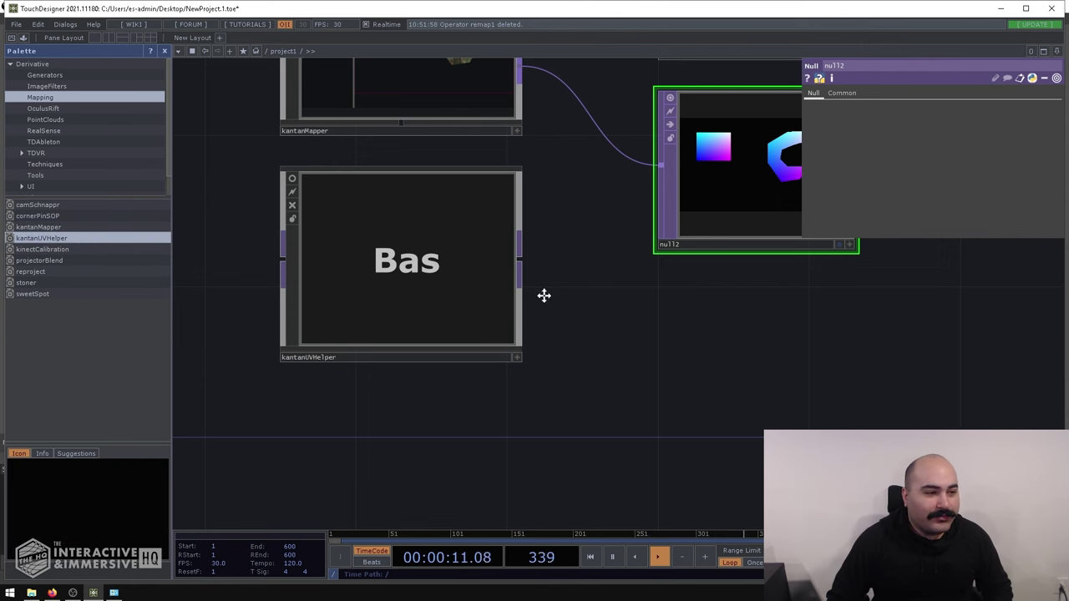
{"action": "scroll", "coordinate": [501, 292], "scroll_direction": "down", "scroll_amount": 2}
{"action": "left_click_drag", "start_coordinate": [444, 290], "coordinate": [861, 288]}
{"action": "left_click_drag", "start_coordinate": [681, 143], "coordinate": [646, 274]}
{"action": "left_click", "coordinate": [647, 274]}
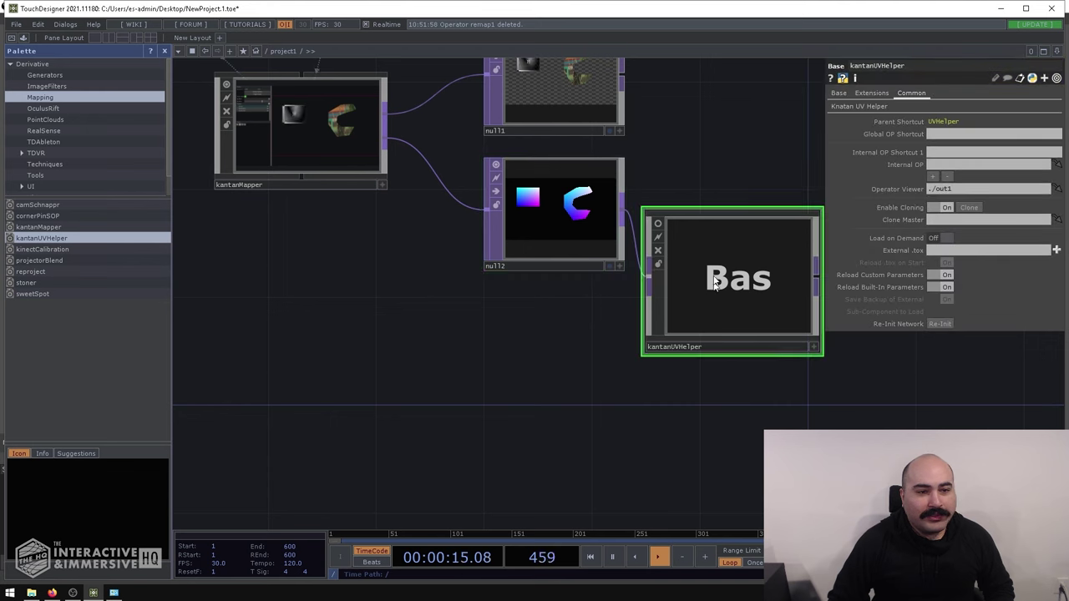
{"action": "left_click", "coordinate": [841, 106]}
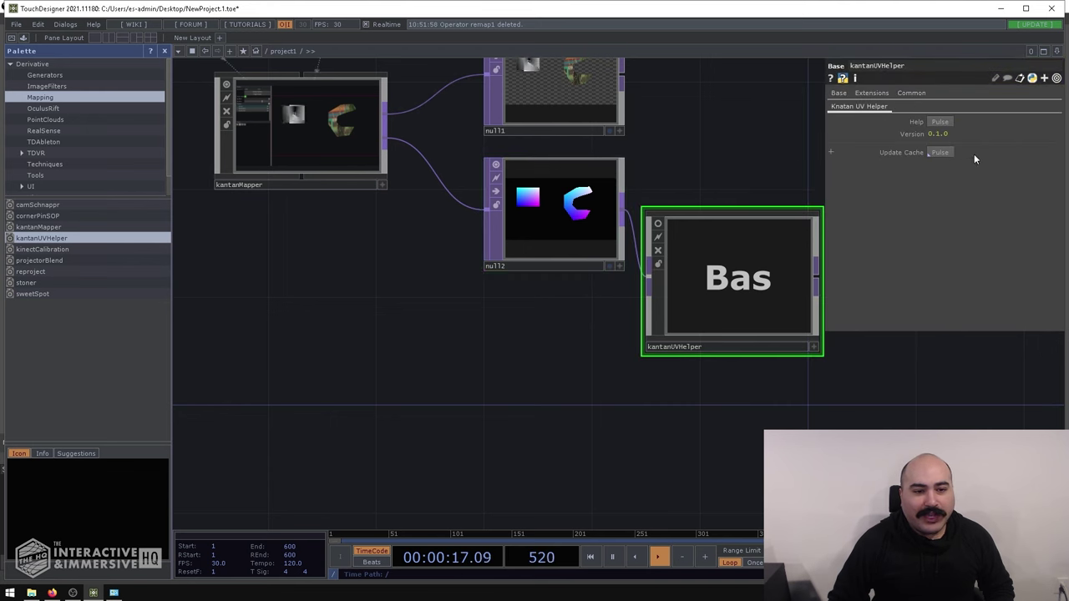
{"action": "left_click", "coordinate": [939, 152]}
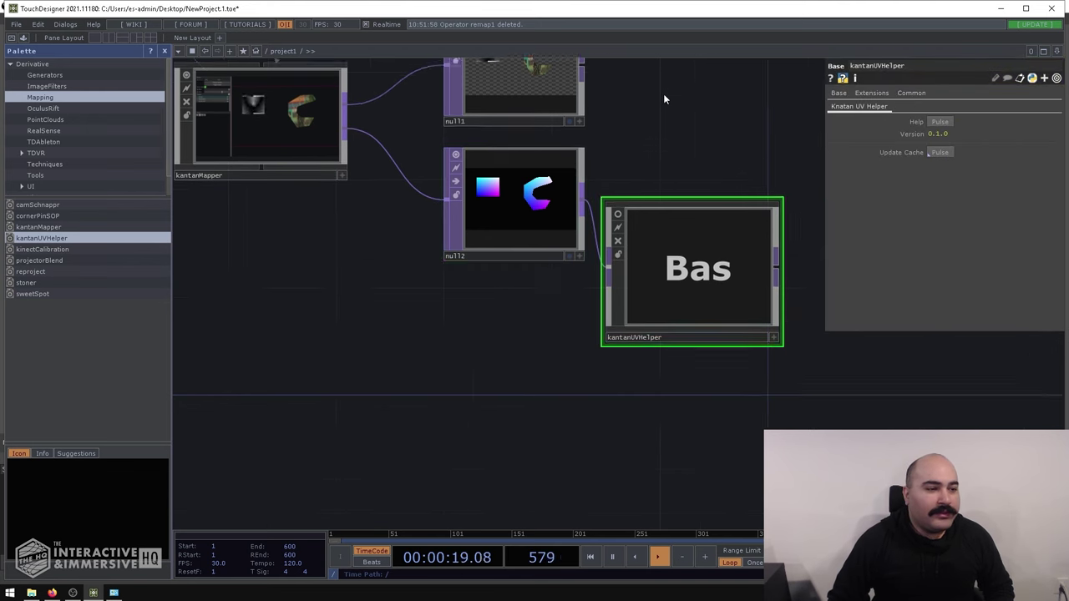
Look inside kantanUVHelper at how the cached UV map and butterfly image feed glslmulti1, and return to project1.
{"action": "key", "text": "i"}
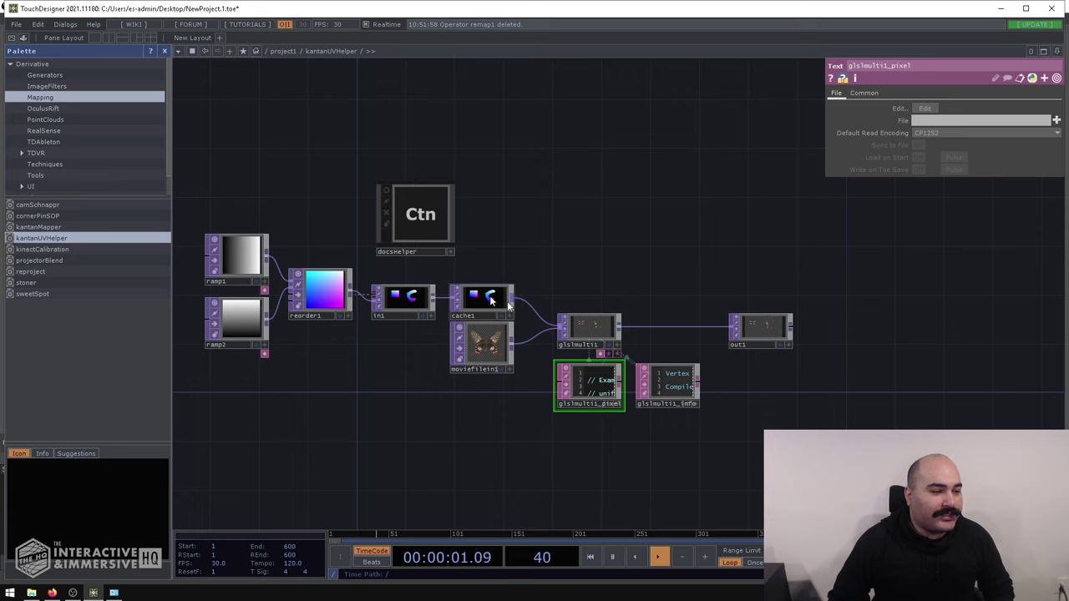
{"action": "scroll", "coordinate": [456, 307], "scroll_direction": "up", "scroll_amount": 5}
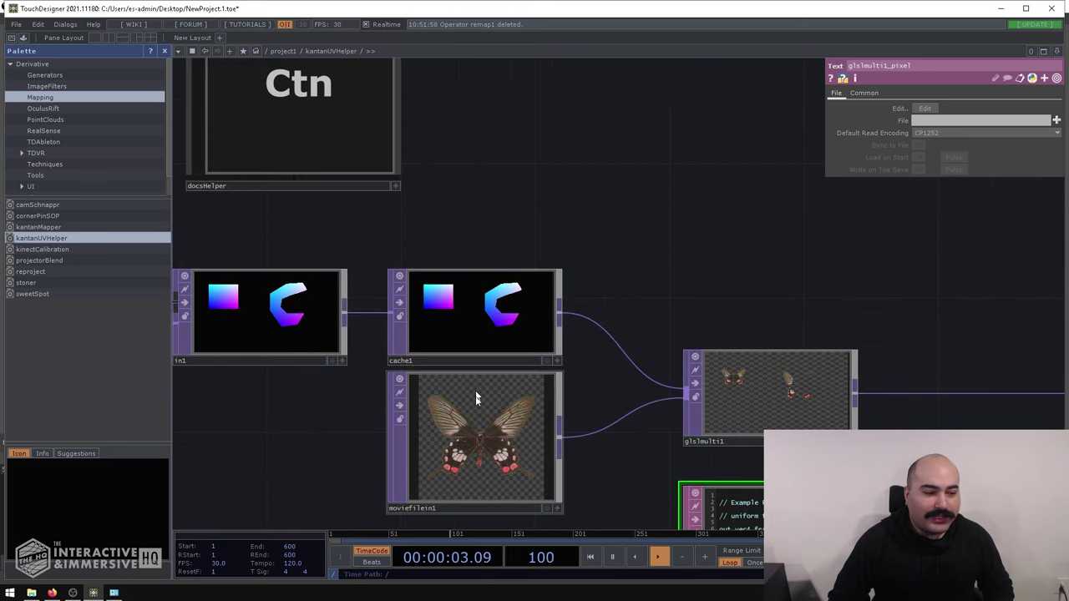
{"action": "scroll", "coordinate": [818, 406], "scroll_direction": "up", "scroll_amount": 5}
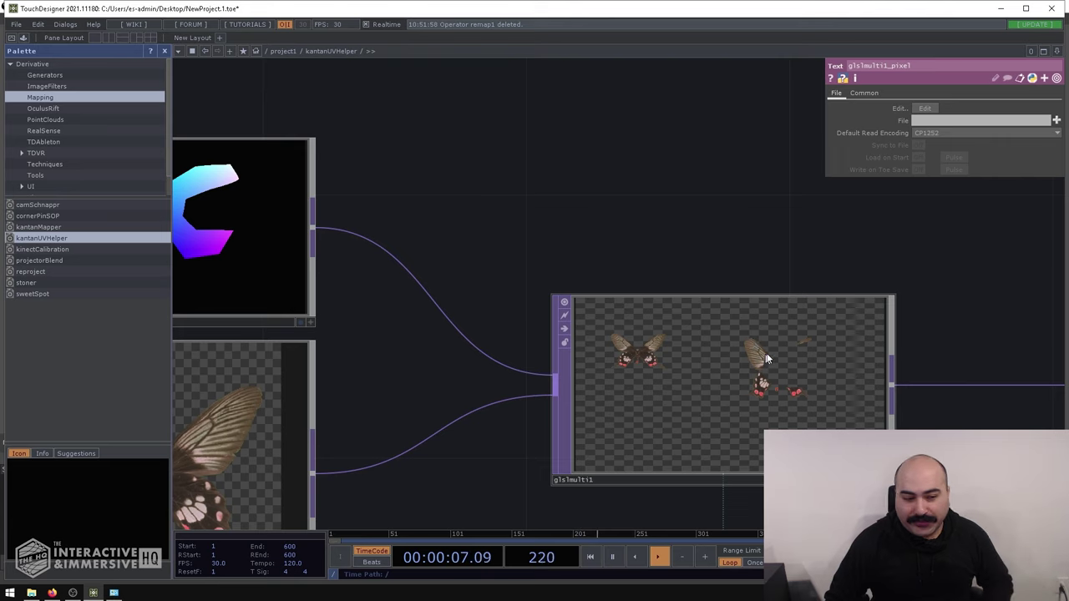
{"action": "scroll", "coordinate": [759, 347], "scroll_direction": "down", "scroll_amount": 5}
{"action": "scroll", "coordinate": [740, 254], "scroll_direction": "down", "scroll_amount": 2}
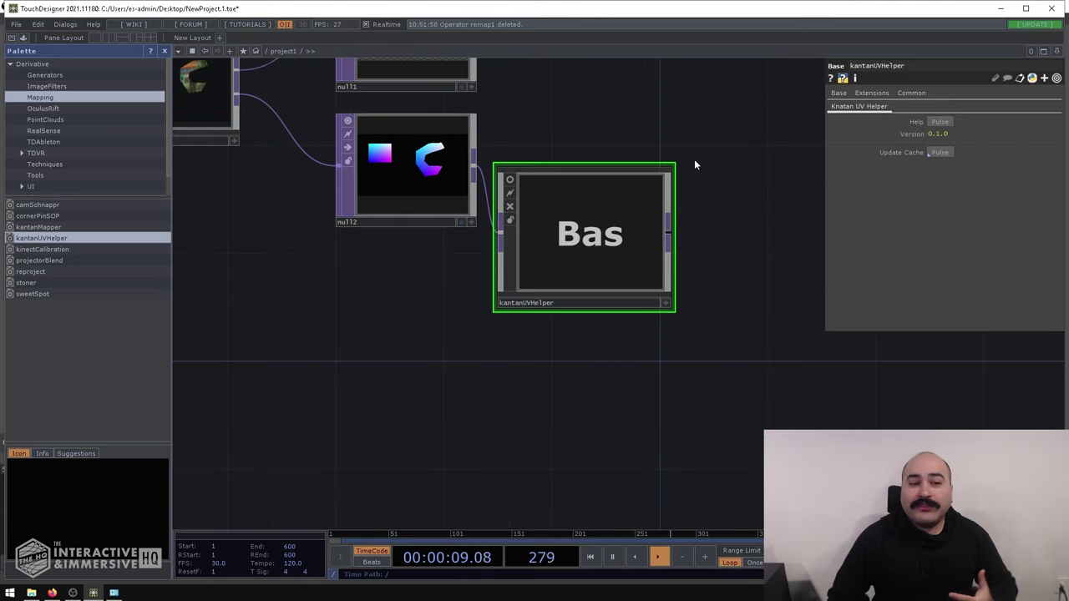
Open kantanMapper's help page in the browser, skim its General Usage and shape sections, and return to TouchDesigner.
{"action": "scroll", "coordinate": [736, 372], "scroll_direction": "down", "scroll_amount": 5}
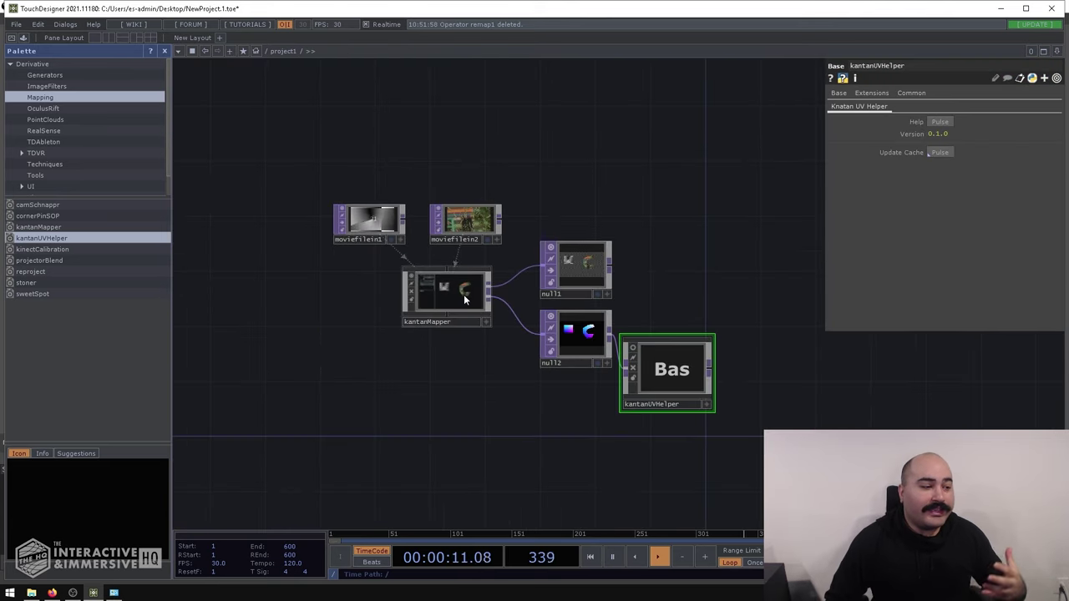
{"action": "left_click", "coordinate": [465, 299]}
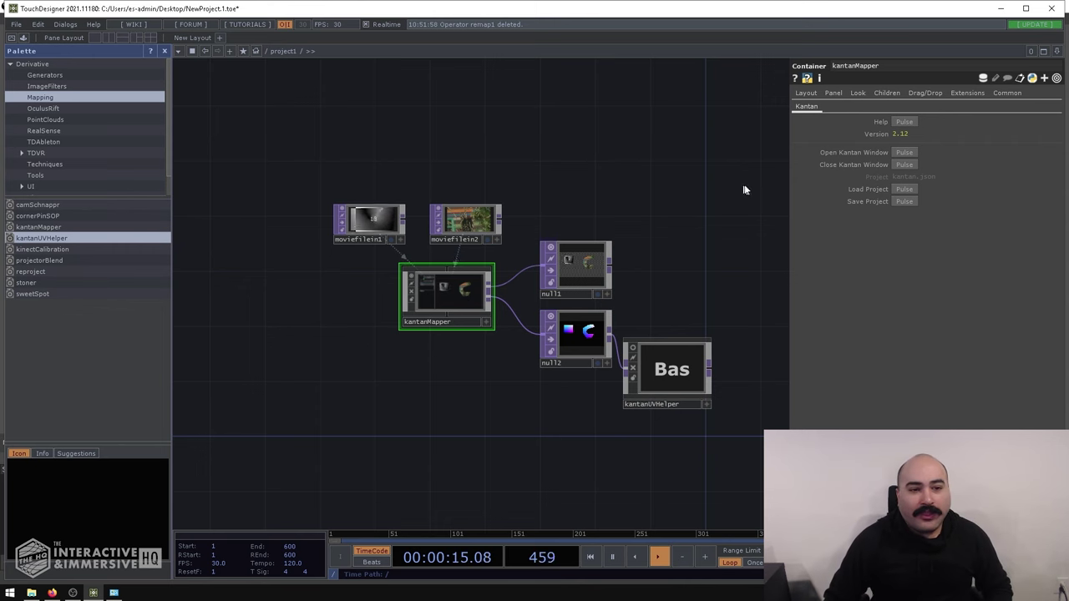
{"action": "left_click", "coordinate": [904, 122]}
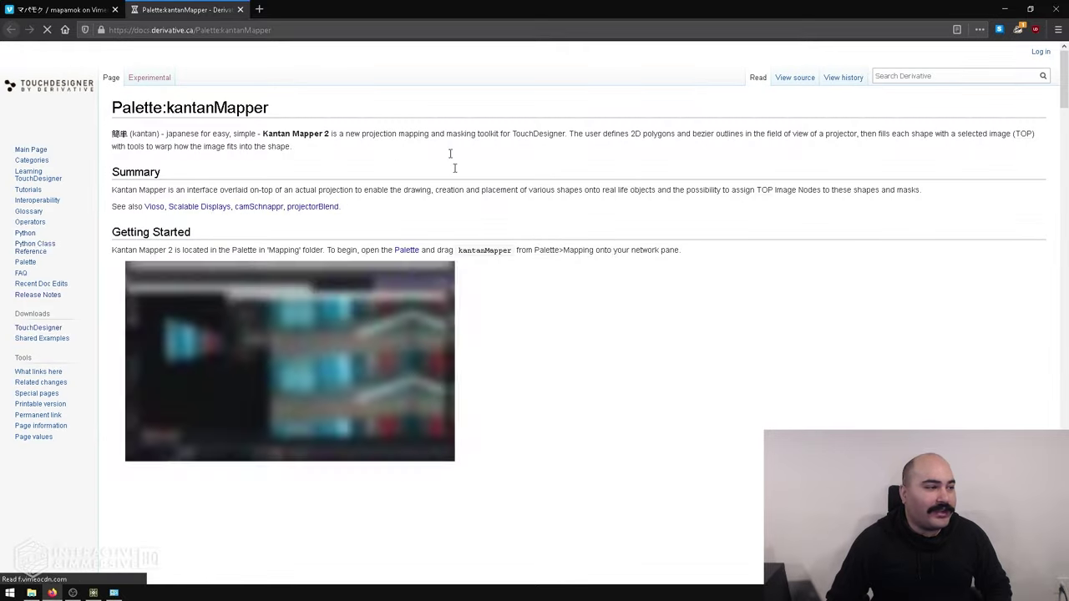
{"action": "scroll", "coordinate": [467, 224], "scroll_direction": "down", "scroll_amount": 5}
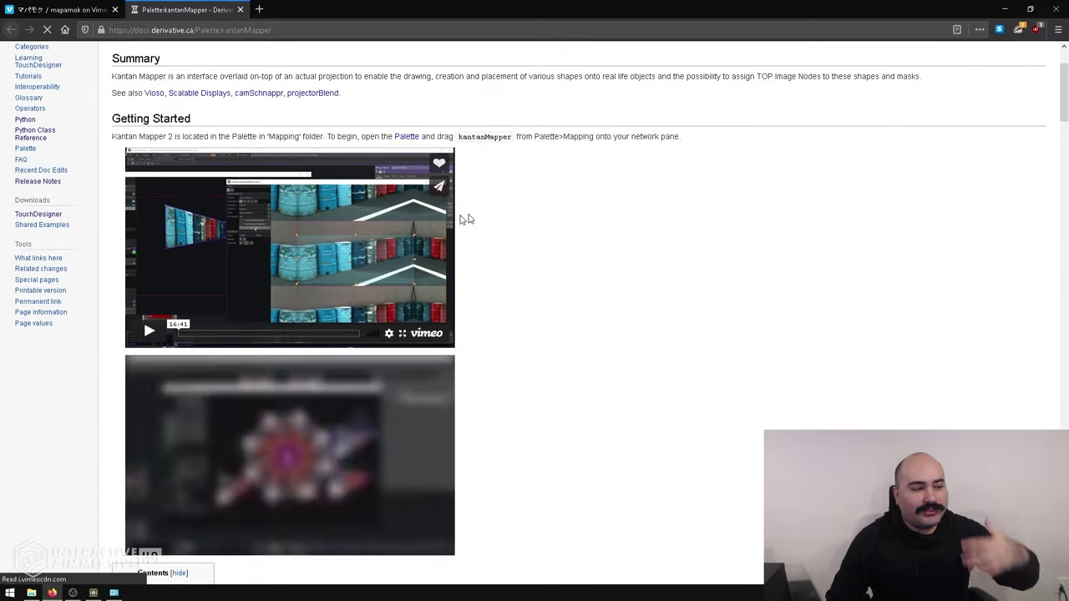
{"action": "scroll", "coordinate": [470, 227], "scroll_direction": "down", "scroll_amount": 10}
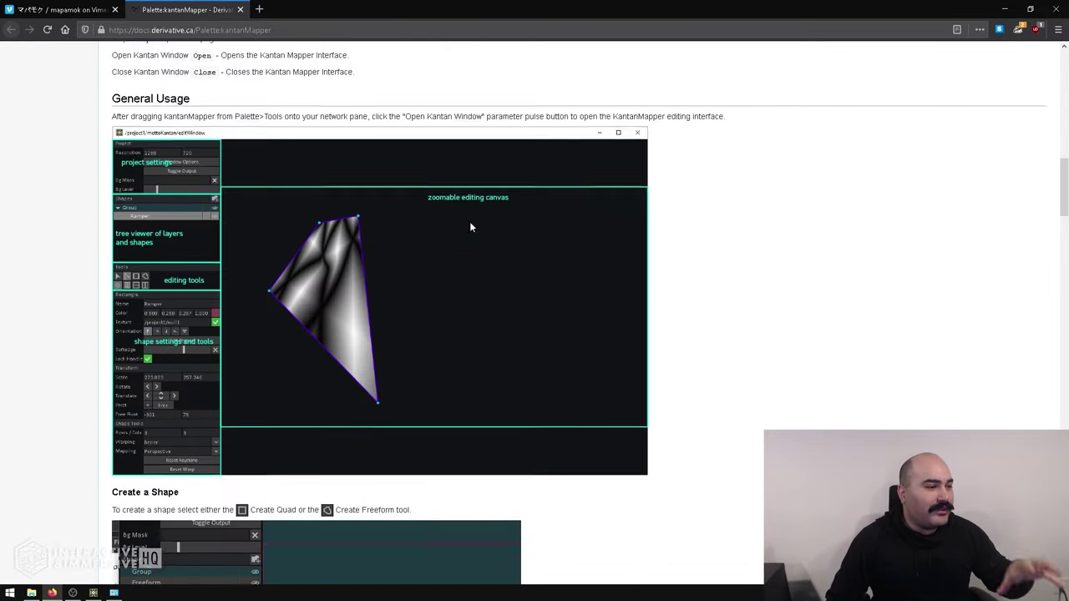
{"action": "scroll", "coordinate": [627, 282], "scroll_direction": "down", "scroll_amount": 15}
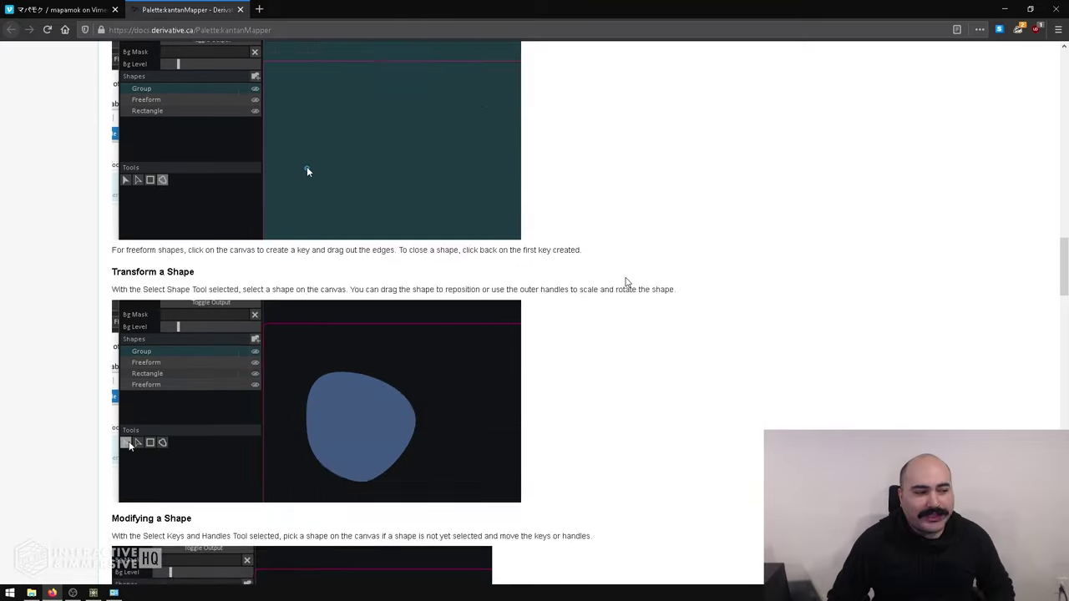
{"action": "left_click", "coordinate": [1004, 9]}
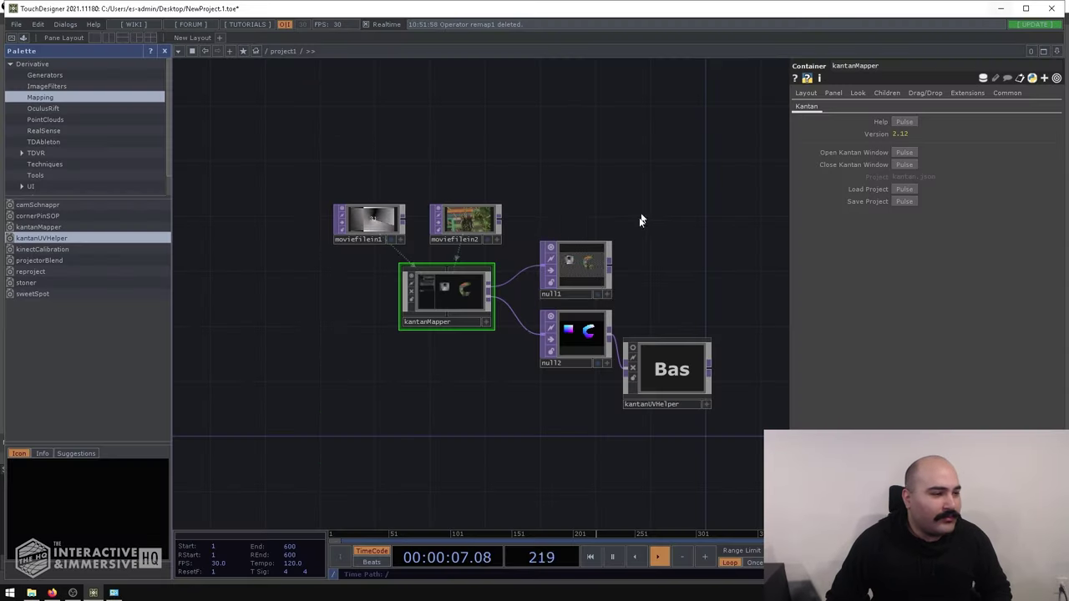
Move the whole kantanMapper network, including its movies, nulls and UV helper, up away from the camSchnappr component.
{"action": "left_click_drag", "start_coordinate": [288, 136], "coordinate": [679, 287]}
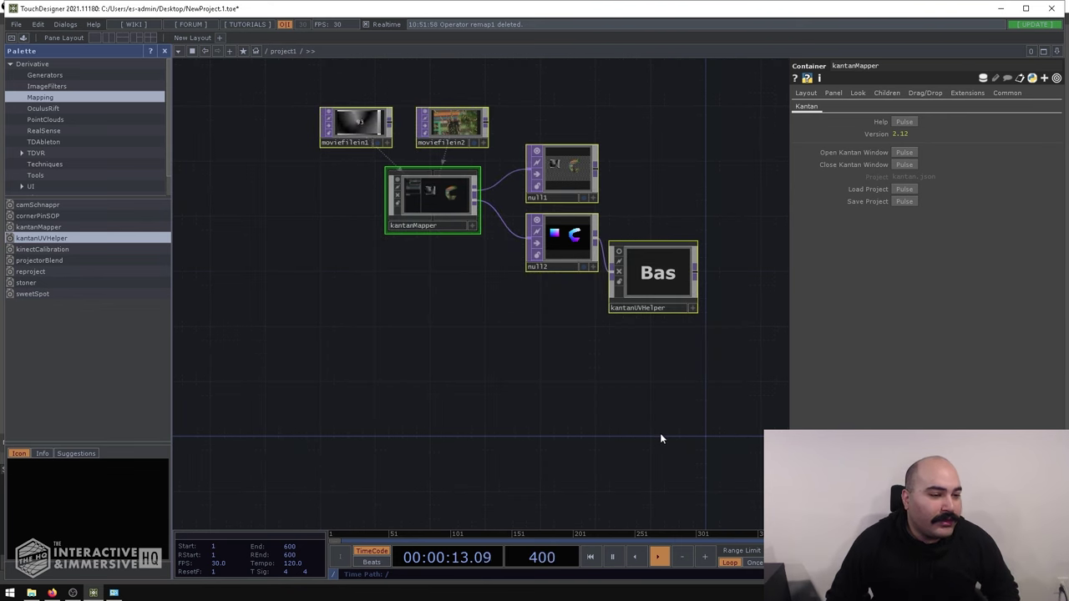
{"action": "left_click_drag", "start_coordinate": [660, 437], "coordinate": [659, 275]}
{"action": "scroll", "coordinate": [460, 289], "scroll_direction": "up", "scroll_amount": 3}
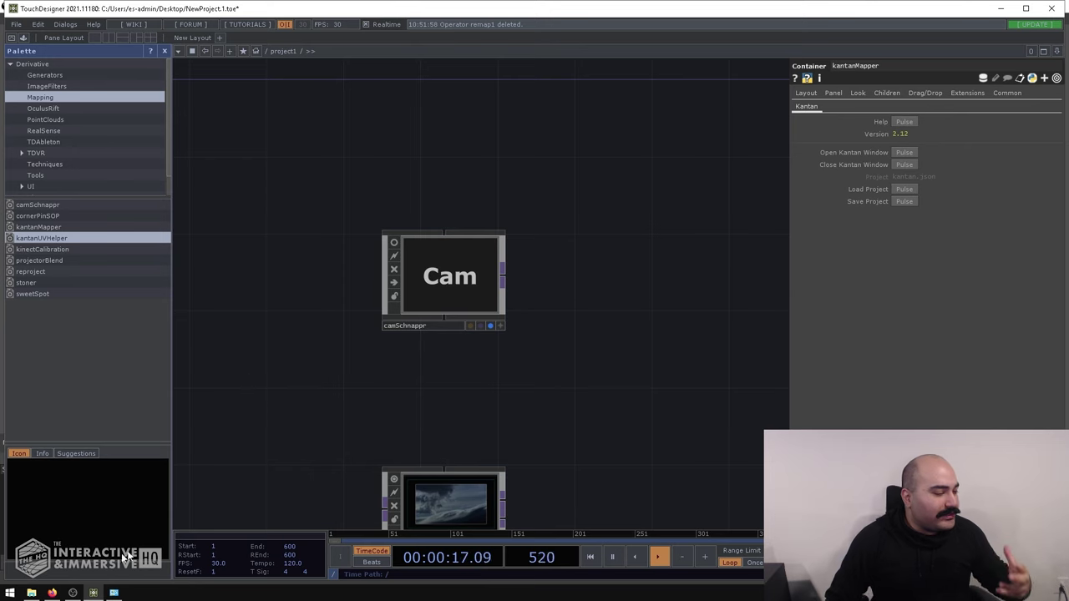
Switch to the browser's mapamok video on Vimeo, skim its calibration and striped projection scenes, and return to TouchDesigner.
{"action": "left_click", "coordinate": [52, 593]}
{"action": "left_click", "coordinate": [58, 9]}
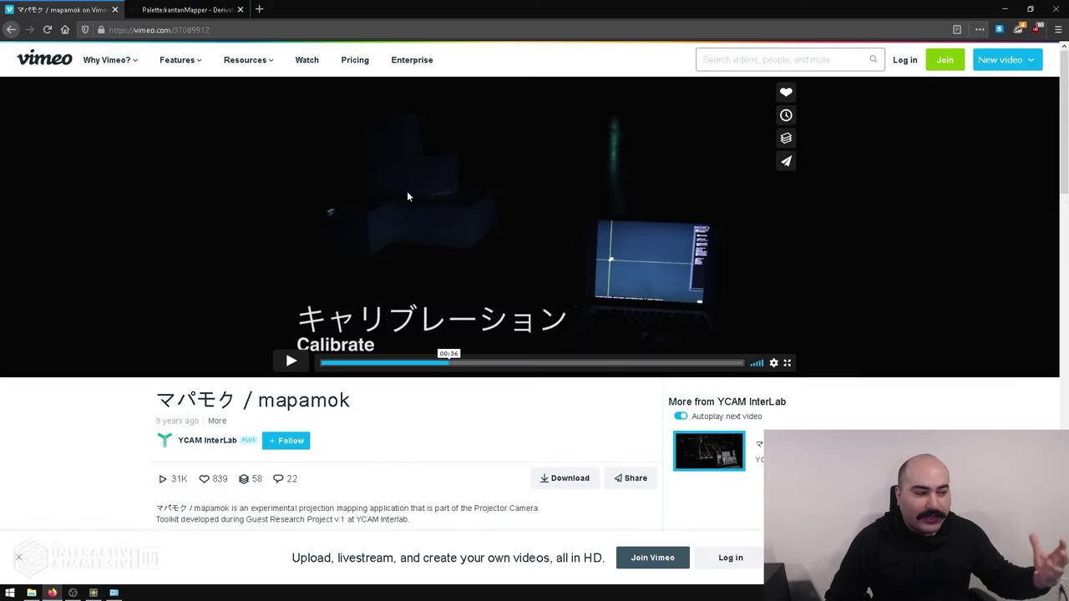
{"action": "left_click_drag", "start_coordinate": [258, 400], "coordinate": [349, 400]}
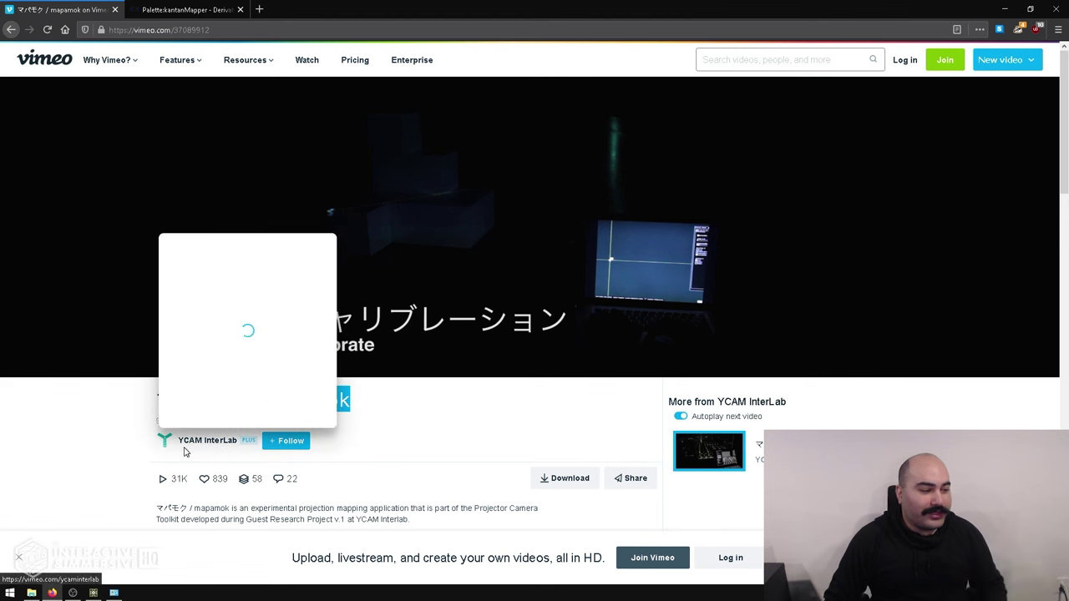
{"action": "left_click", "coordinate": [460, 429]}
{"action": "left_click_drag", "start_coordinate": [354, 364], "coordinate": [437, 366]}
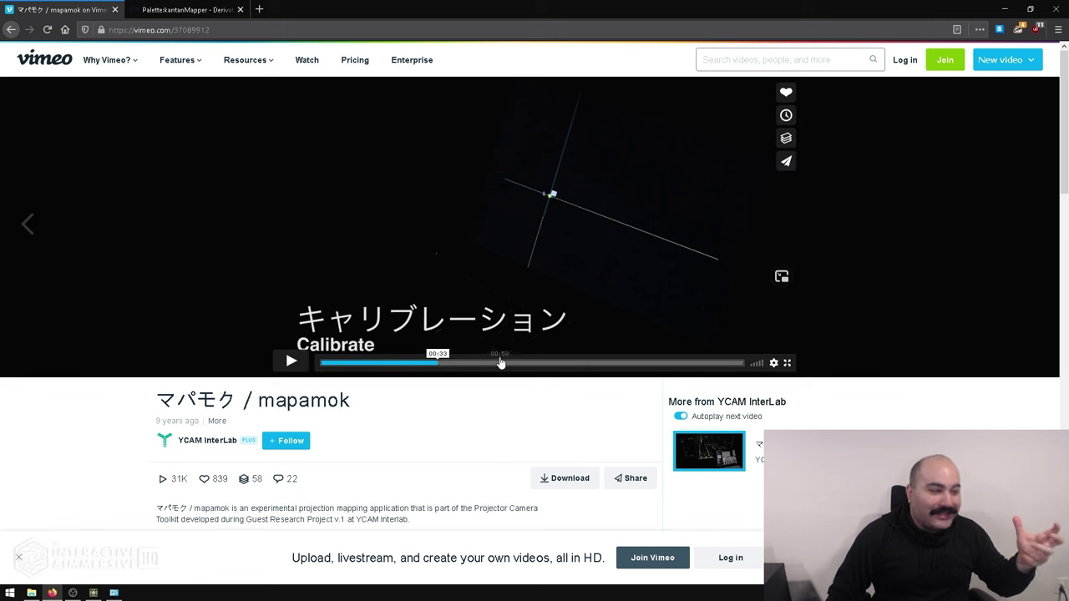
{"action": "left_click_drag", "start_coordinate": [500, 361], "coordinate": [666, 364]}
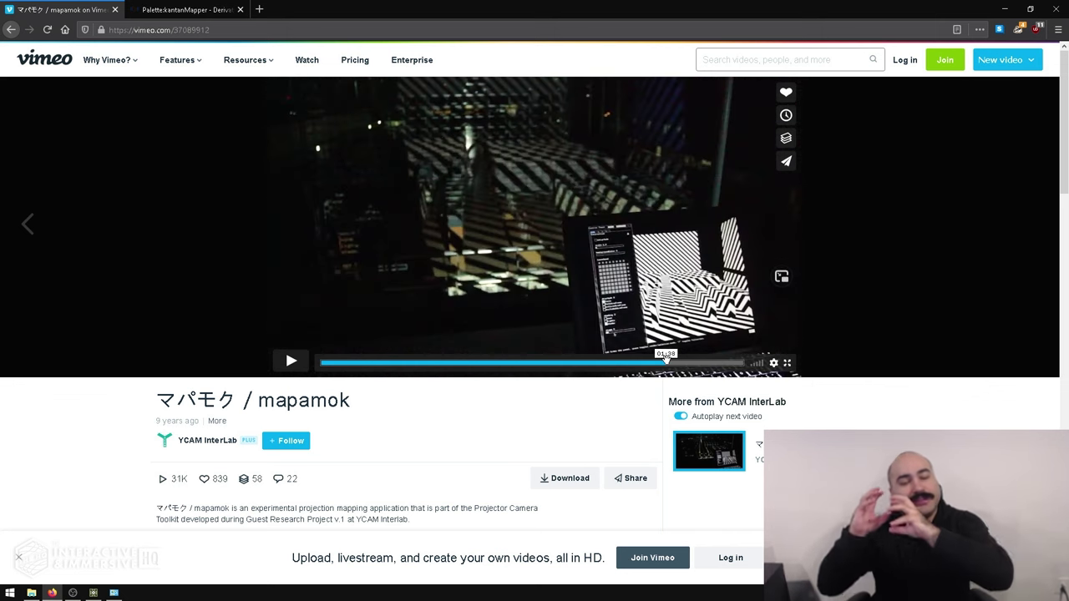
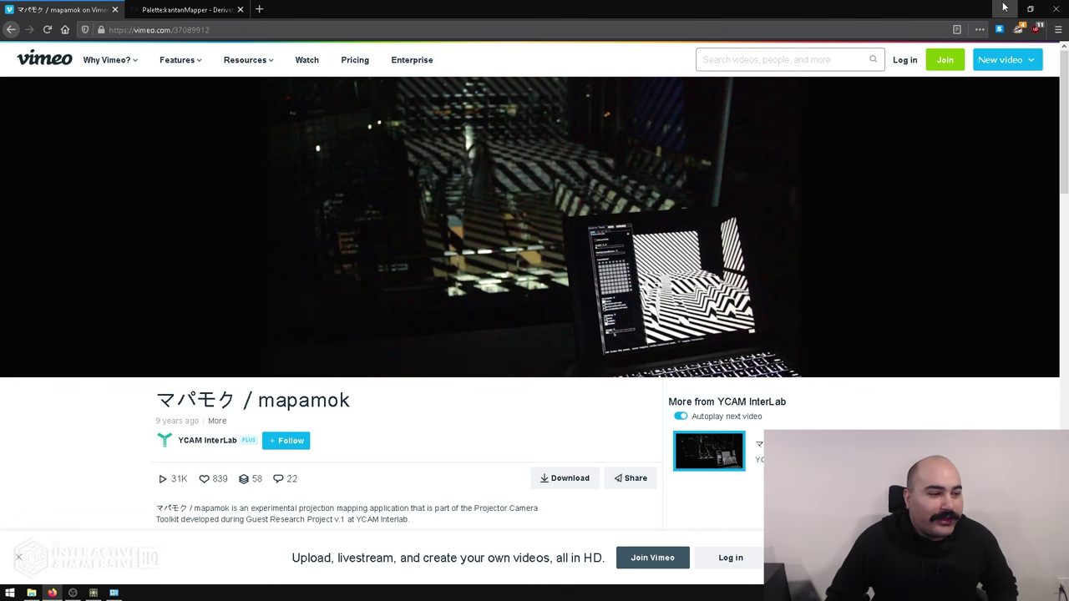
{"action": "left_click", "coordinate": [1004, 8]}
Locate camSchnappr in the Mapping palette and move its component up in the network, farther from stoner.
{"action": "left_click", "coordinate": [453, 301]}
{"action": "scroll", "coordinate": [427, 291], "scroll_direction": "up", "scroll_amount": 3}
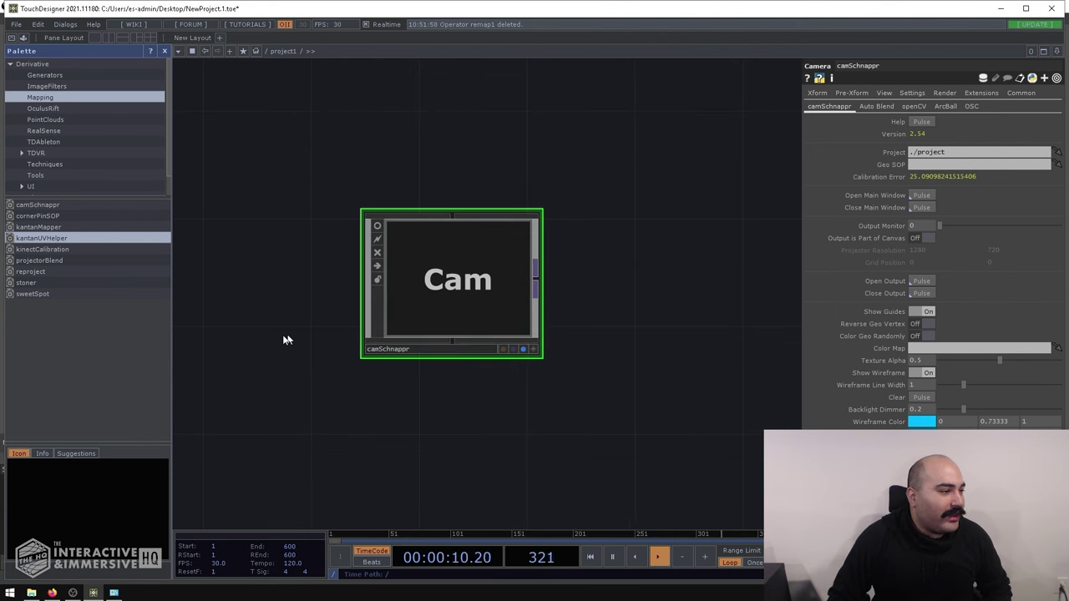
{"action": "left_click", "coordinate": [38, 97]}
{"action": "left_click", "coordinate": [38, 206]}
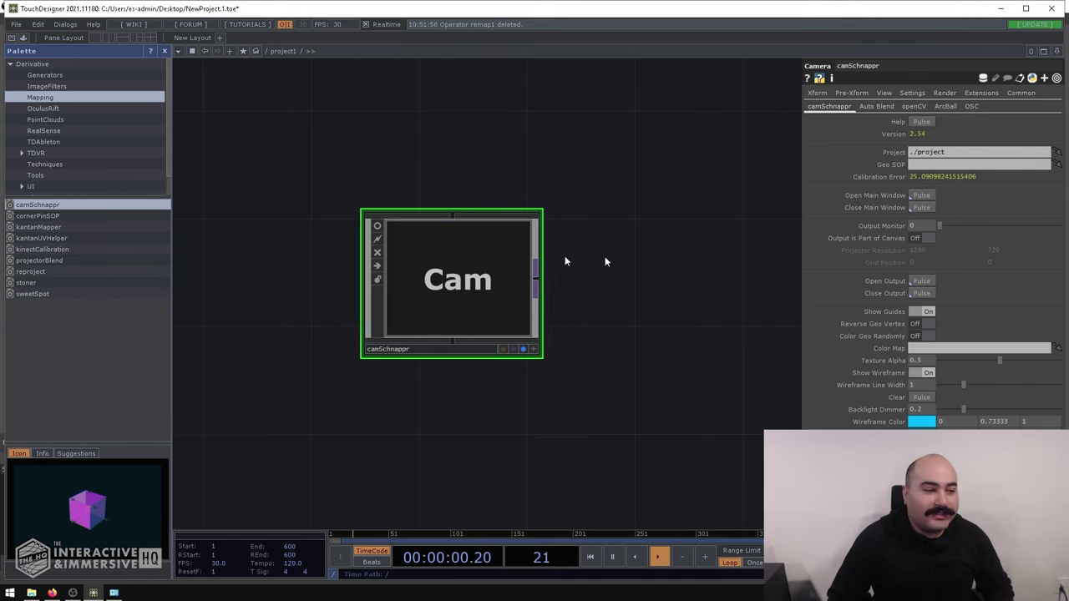
{"action": "scroll", "coordinate": [529, 232], "scroll_direction": "up", "scroll_amount": 3}
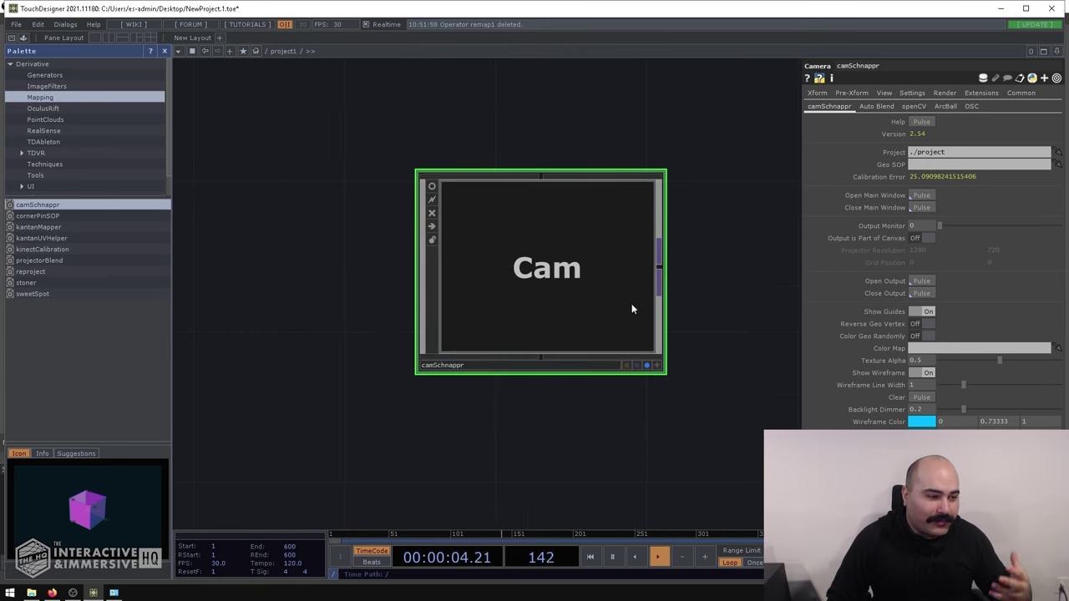
{"action": "scroll", "coordinate": [608, 323], "scroll_direction": "down", "scroll_amount": 3}
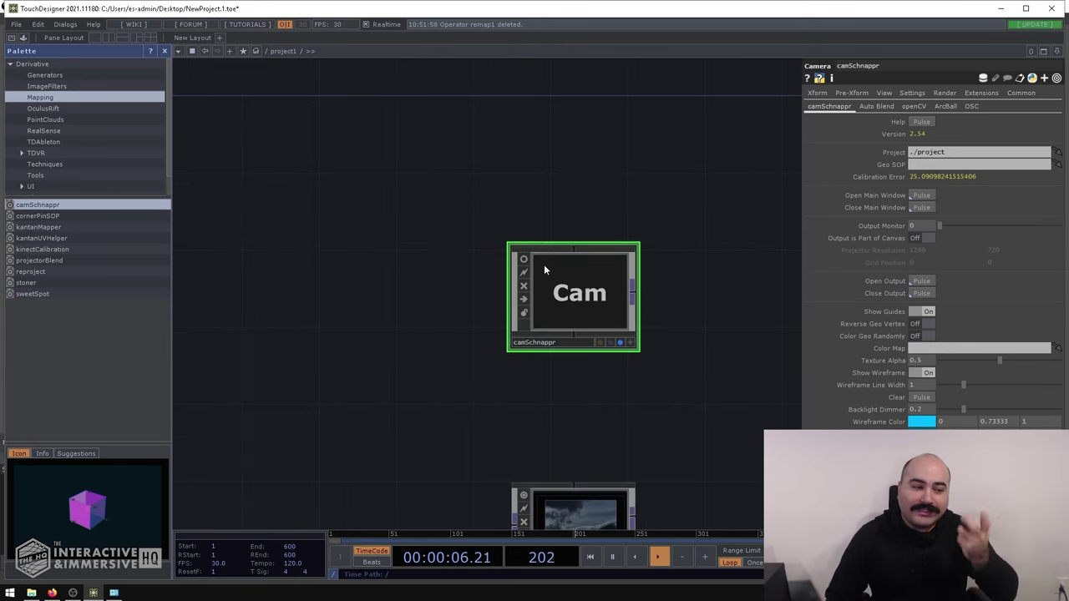
{"action": "left_click_drag", "start_coordinate": [585, 320], "coordinate": [574, 235]}
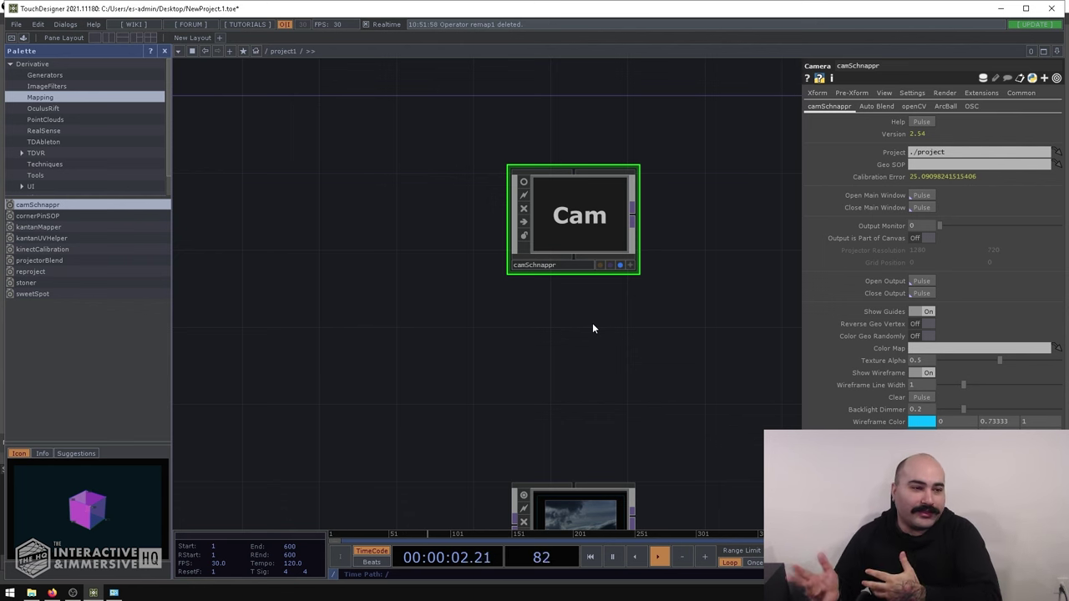
Select all nodes of the kantanMapper network together to compare that setup with camSchnappr.
{"action": "scroll", "coordinate": [585, 334], "scroll_direction": "down", "scroll_amount": 5}
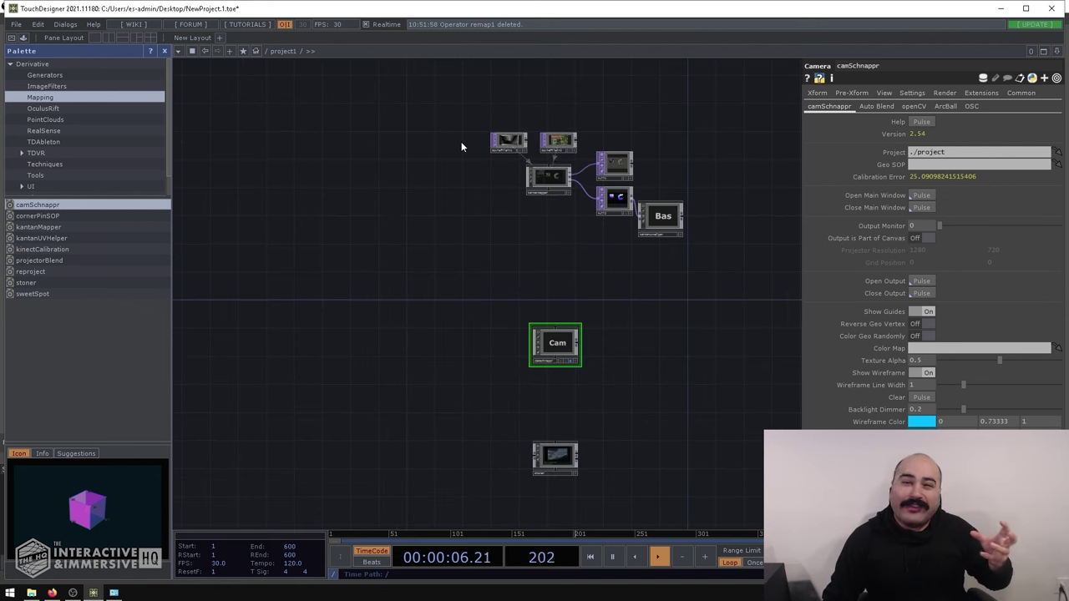
{"action": "right_click_drag", "start_coordinate": [451, 121], "coordinate": [640, 237]}
{"action": "right_click", "coordinate": [639, 236]}
{"action": "scroll", "coordinate": [577, 305], "scroll_direction": "up", "scroll_amount": 3}
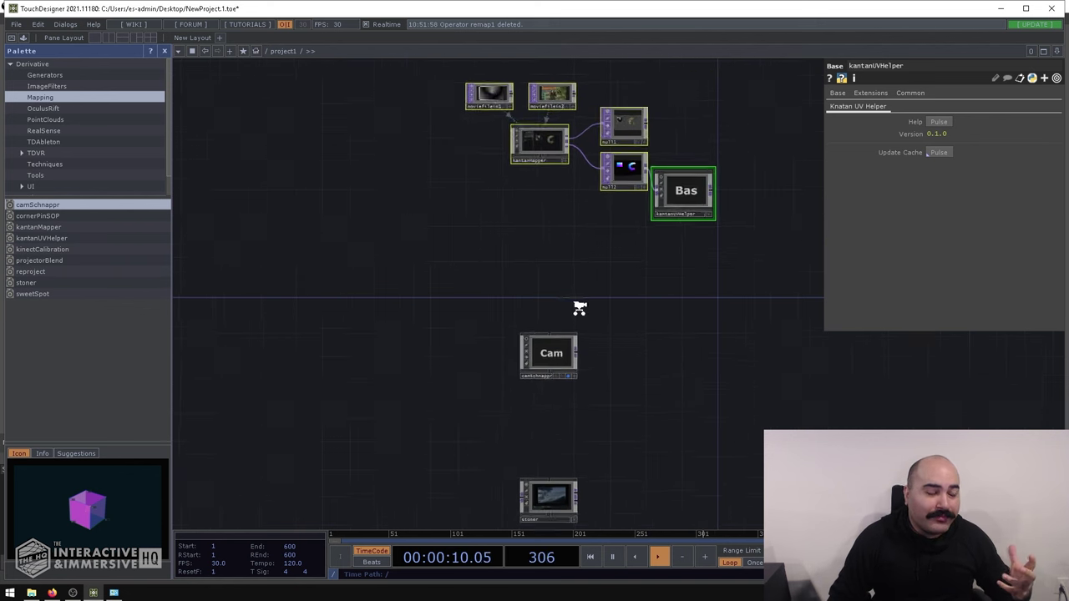
Select camSchnappr, open its help page in the browser and read through to the camSchnappr parameters section.
{"action": "left_click", "coordinate": [552, 373]}
{"action": "scroll", "coordinate": [557, 374], "scroll_direction": "up", "scroll_amount": 3}
{"action": "scroll", "coordinate": [560, 376], "scroll_direction": "down", "scroll_amount": 3}
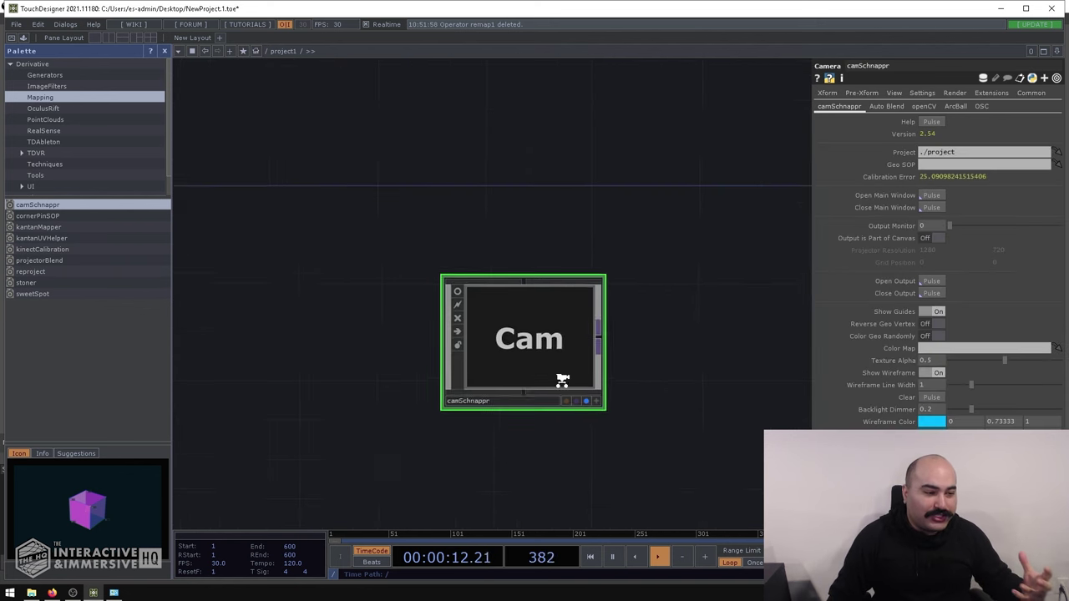
{"action": "scroll", "coordinate": [568, 408], "scroll_direction": "up", "scroll_amount": 2}
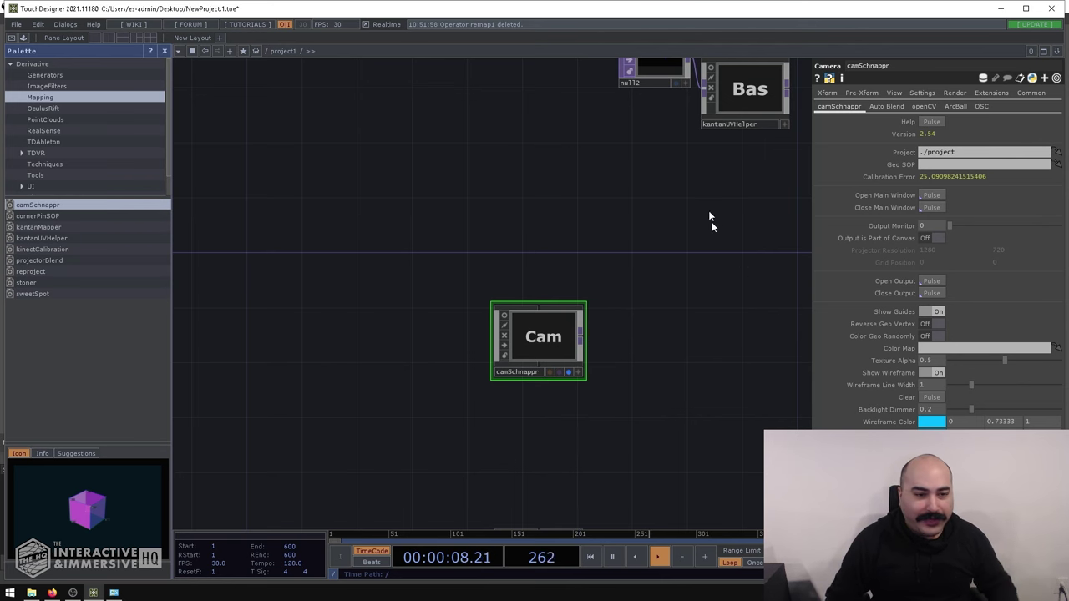
{"action": "left_click", "coordinate": [930, 122]}
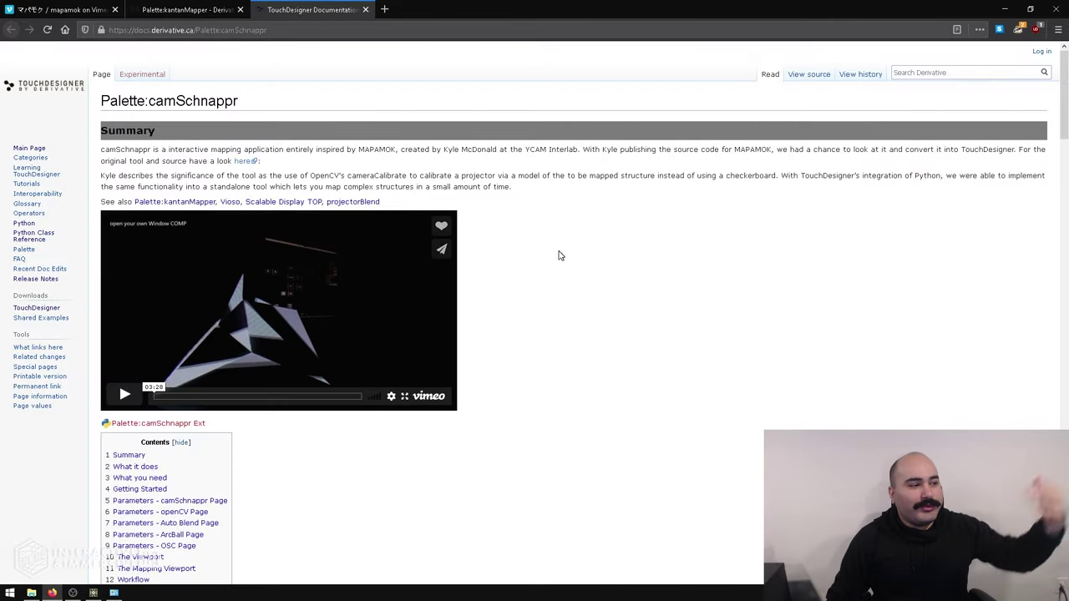
{"action": "scroll", "coordinate": [580, 281], "scroll_direction": "down", "scroll_amount": 9}
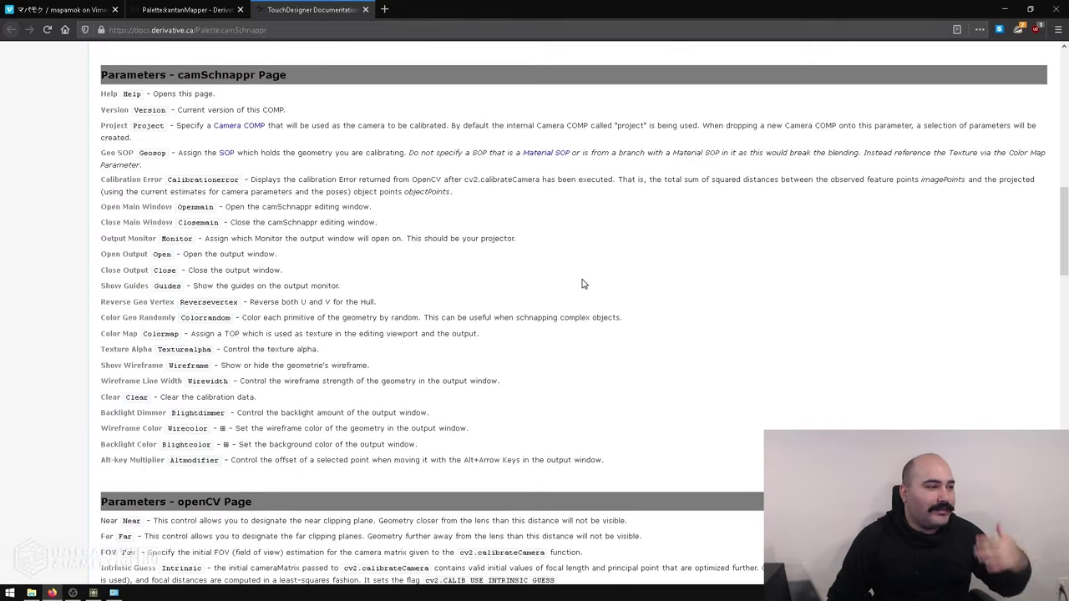
Skim through the camSchnappr parameter documentation, go back to its summary, and return to TouchDesigner.
{"action": "scroll", "coordinate": [583, 284], "scroll_direction": "down", "scroll_amount": 10}
{"action": "scroll", "coordinate": [583, 283], "scroll_direction": "up", "scroll_amount": 9}
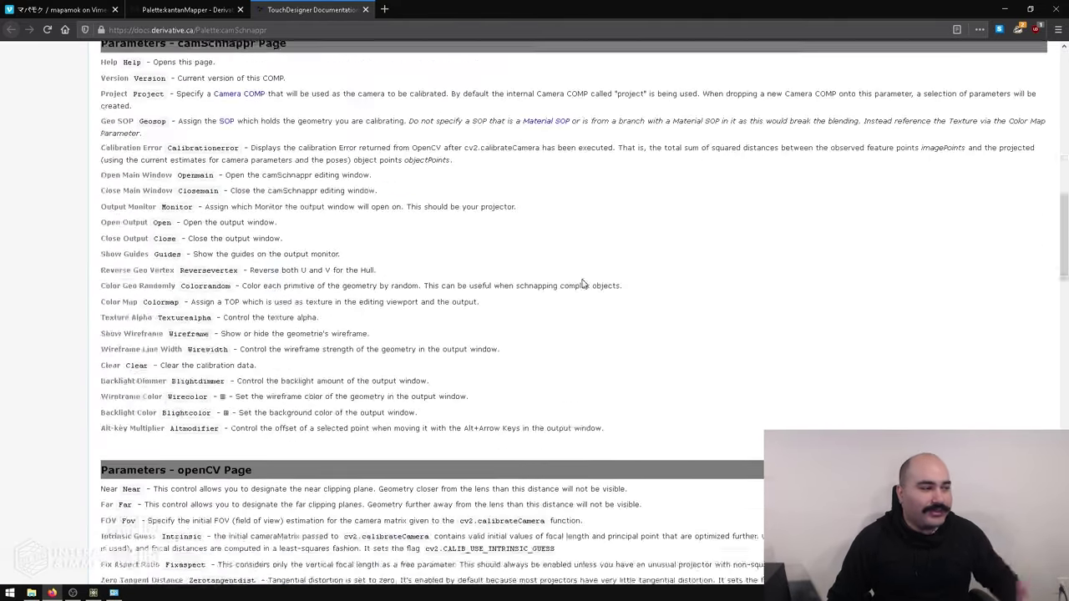
{"action": "scroll", "coordinate": [582, 284], "scroll_direction": "up", "scroll_amount": 10}
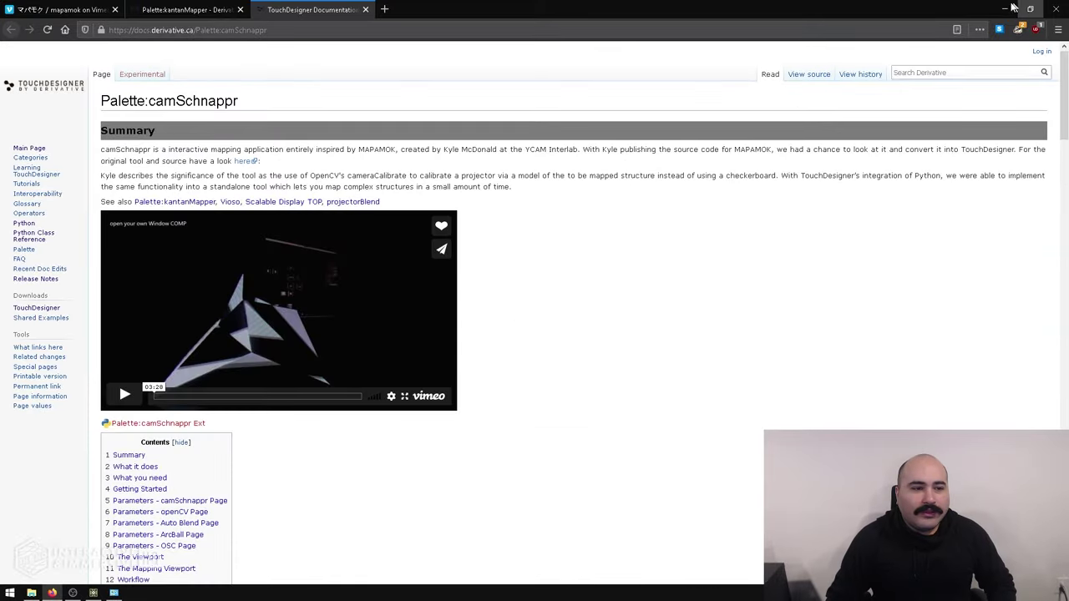
{"action": "left_click", "coordinate": [1006, 9]}
Select the stoner component in the network and locate its entry in the Mapping palette.
{"action": "scroll", "coordinate": [752, 275], "scroll_direction": "down", "scroll_amount": 10}
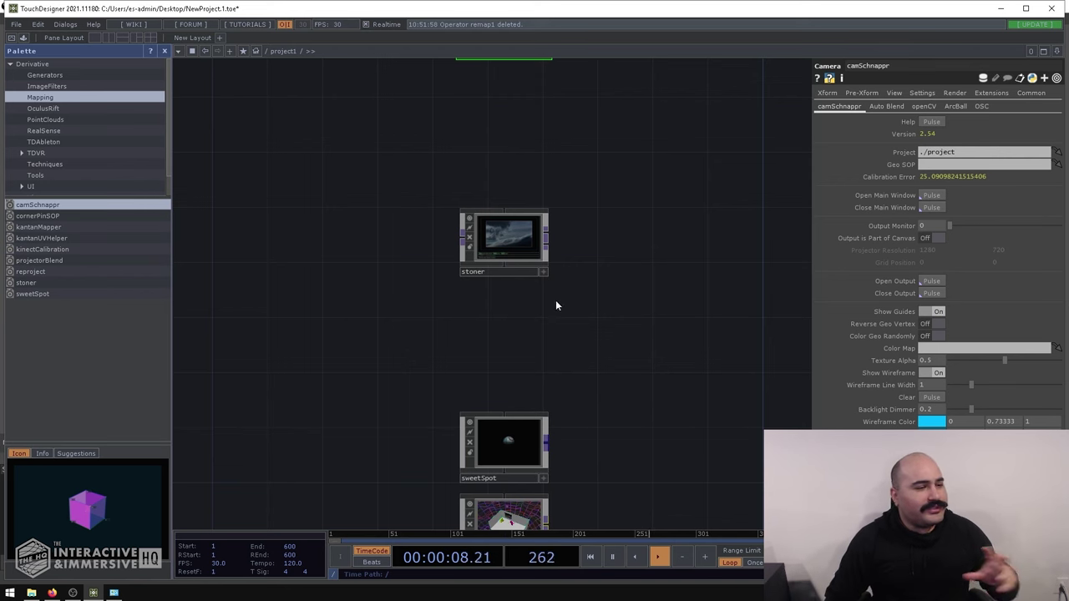
{"action": "left_click", "coordinate": [501, 222]}
{"action": "scroll", "coordinate": [500, 220], "scroll_direction": "up", "scroll_amount": 5}
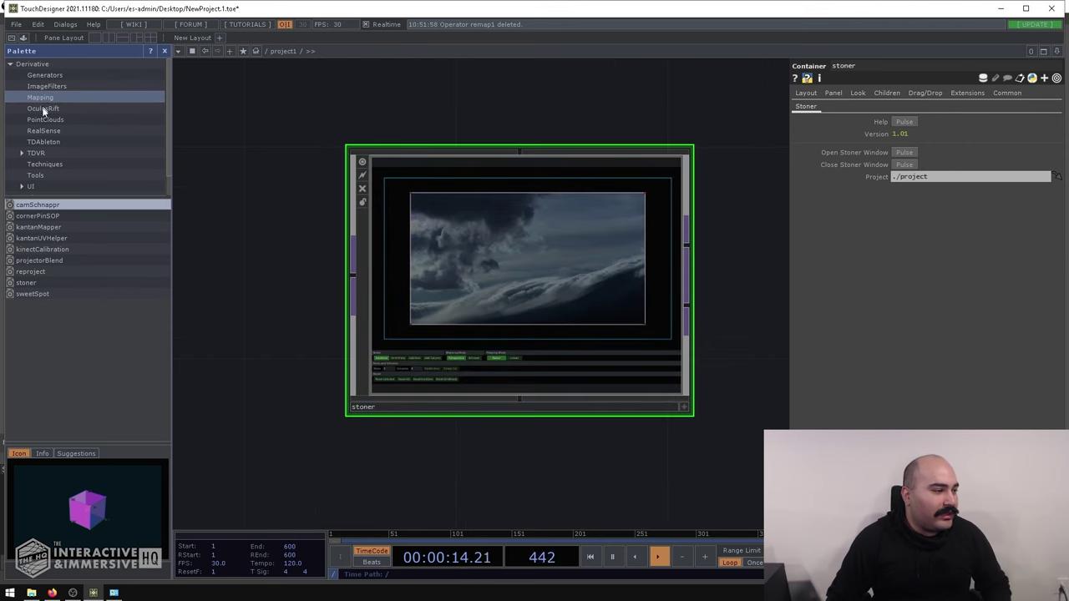
{"action": "left_click", "coordinate": [38, 283]}
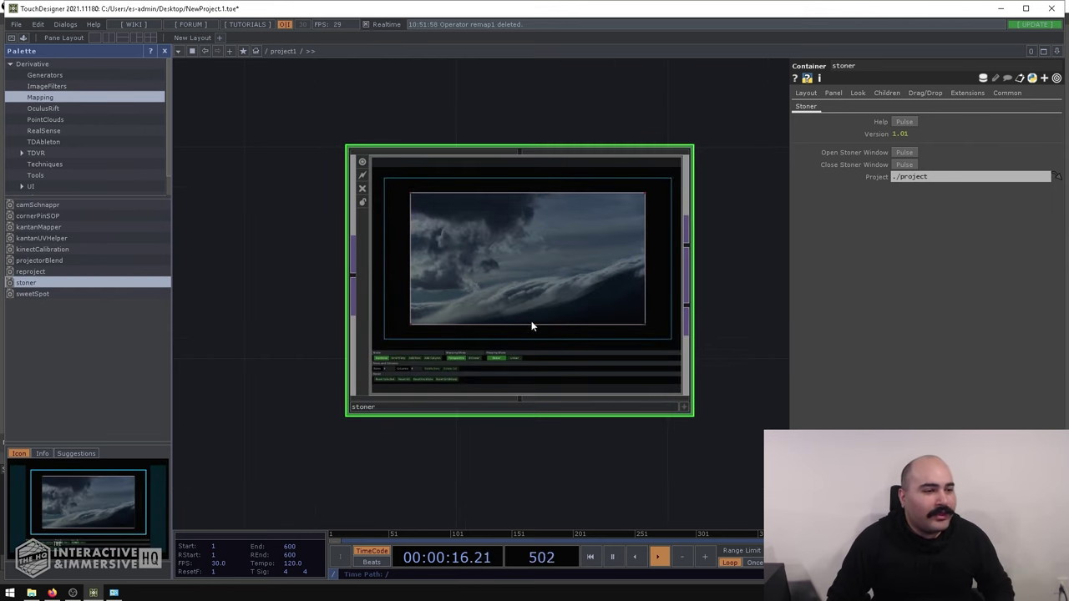
{"action": "scroll", "coordinate": [544, 285], "scroll_direction": "up", "scroll_amount": 3}
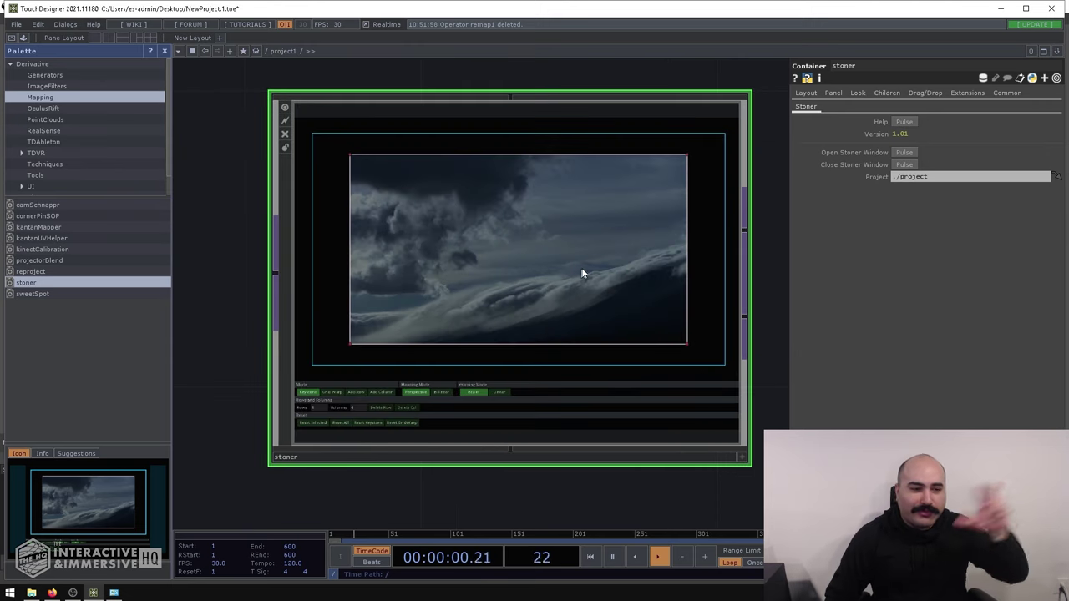
Open the Stoner editing window, place it higher on the screen, and keystone the image's upper-left corner slightly inward.
{"action": "left_click", "coordinate": [903, 152]}
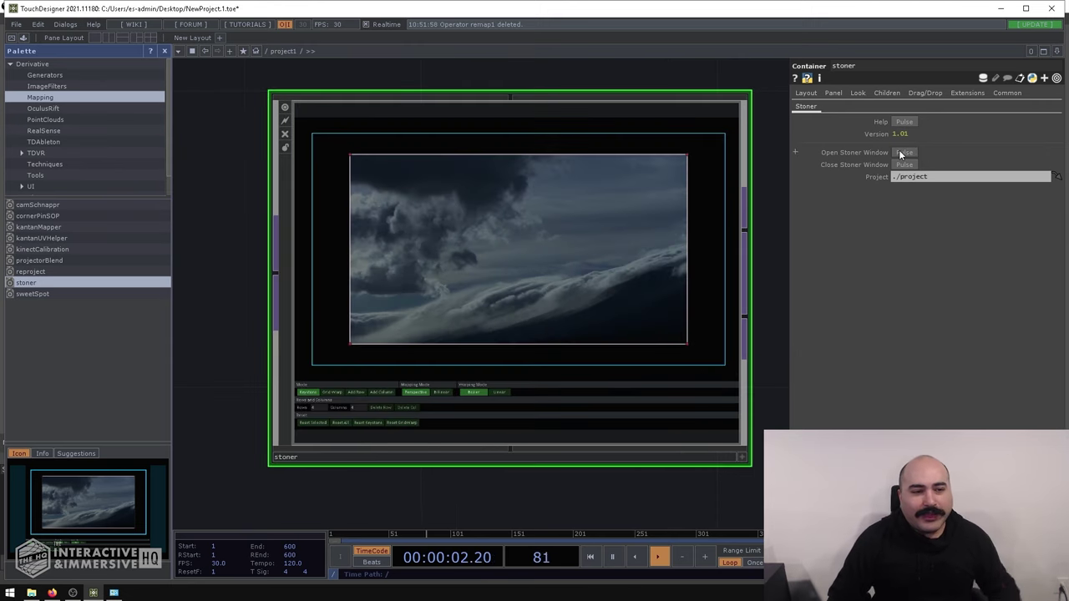
{"action": "left_click_drag", "start_coordinate": [535, 87], "coordinate": [673, 56]}
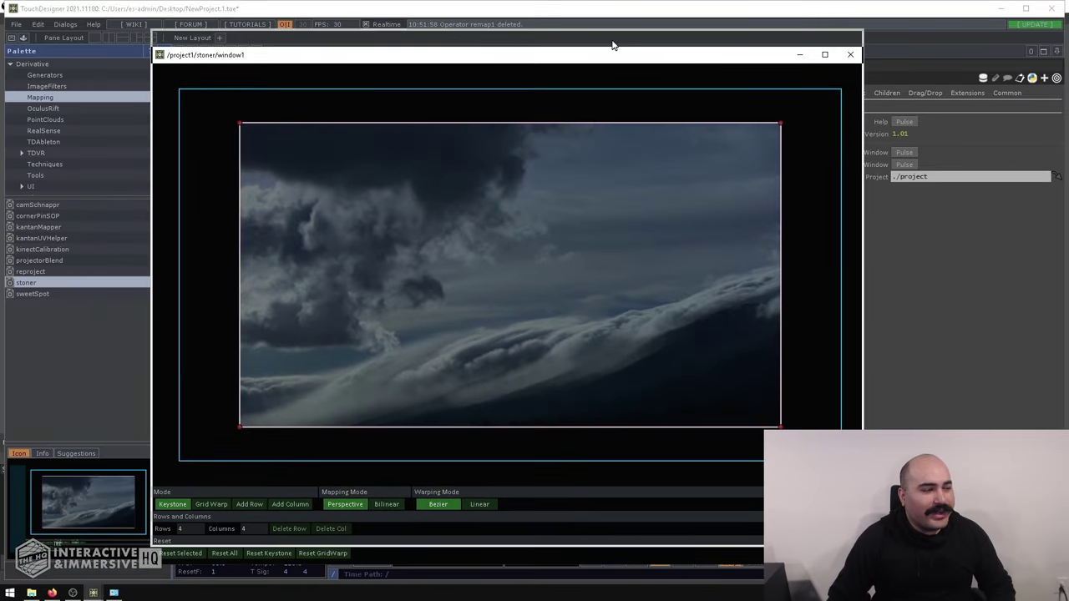
{"action": "left_click_drag", "start_coordinate": [613, 61], "coordinate": [612, 43]}
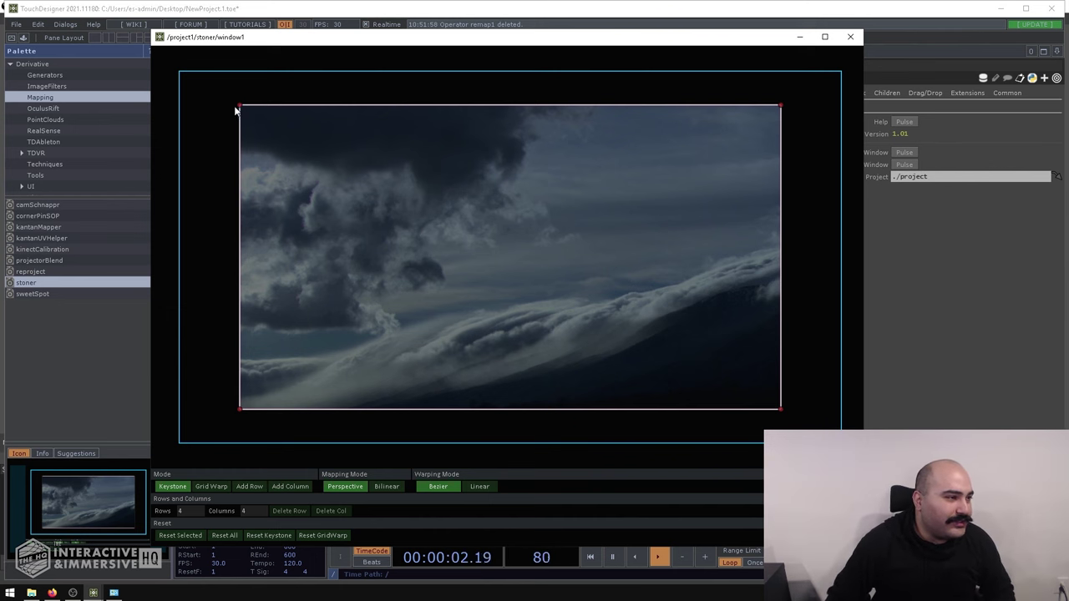
{"action": "left_click_drag", "start_coordinate": [240, 106], "coordinate": [243, 109]}
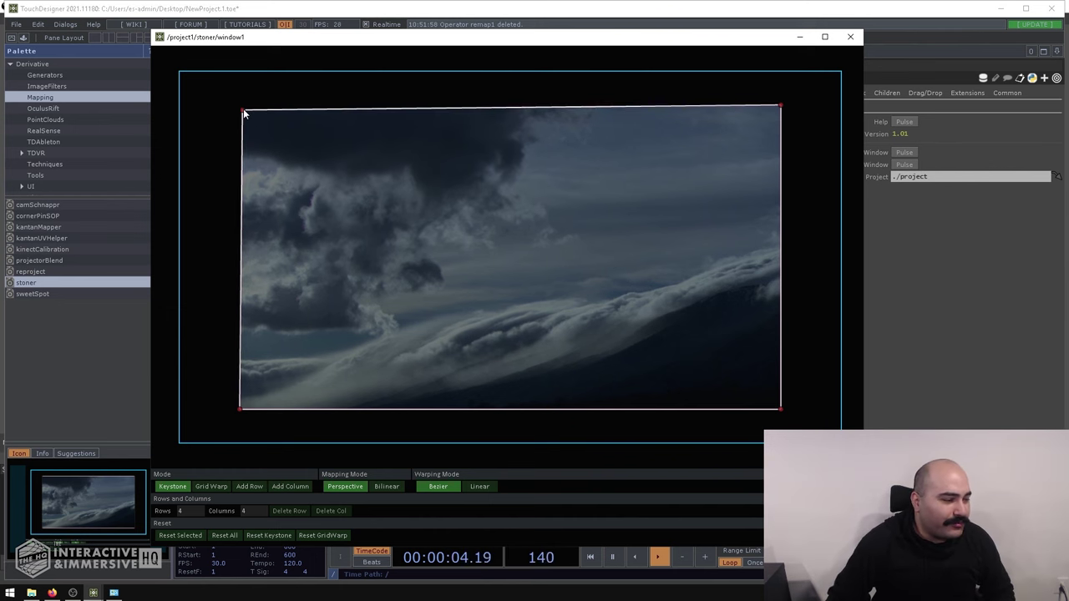
Switch stoner to Grid Warp, shift the upper-left interior grid point slightly left, and close the editing window.
{"action": "left_click", "coordinate": [213, 486]}
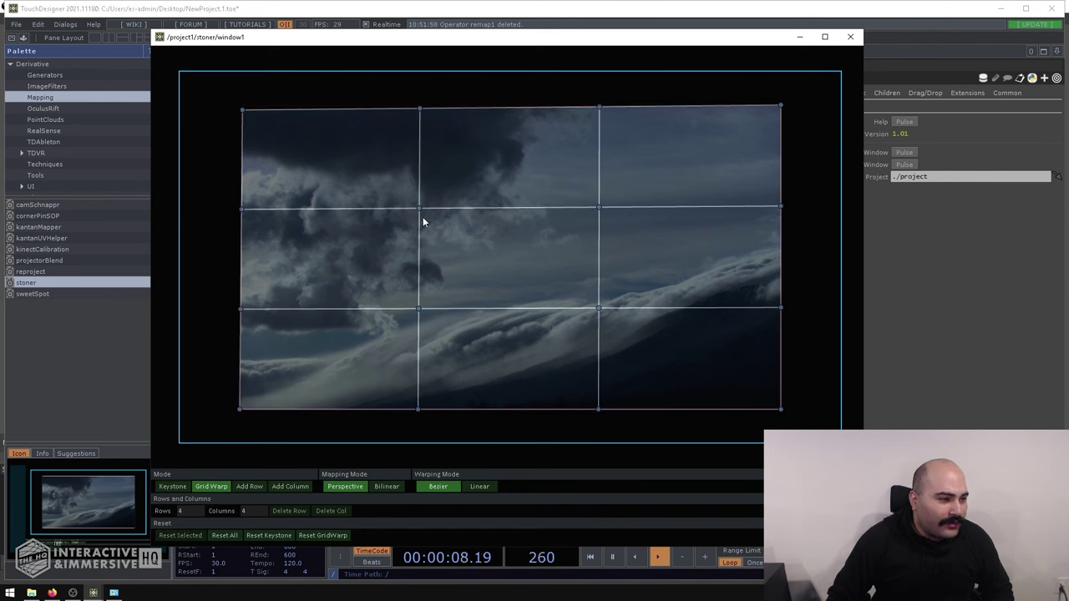
{"action": "left_click_drag", "start_coordinate": [420, 214], "coordinate": [415, 213]}
{"action": "left_click", "coordinate": [522, 357]}
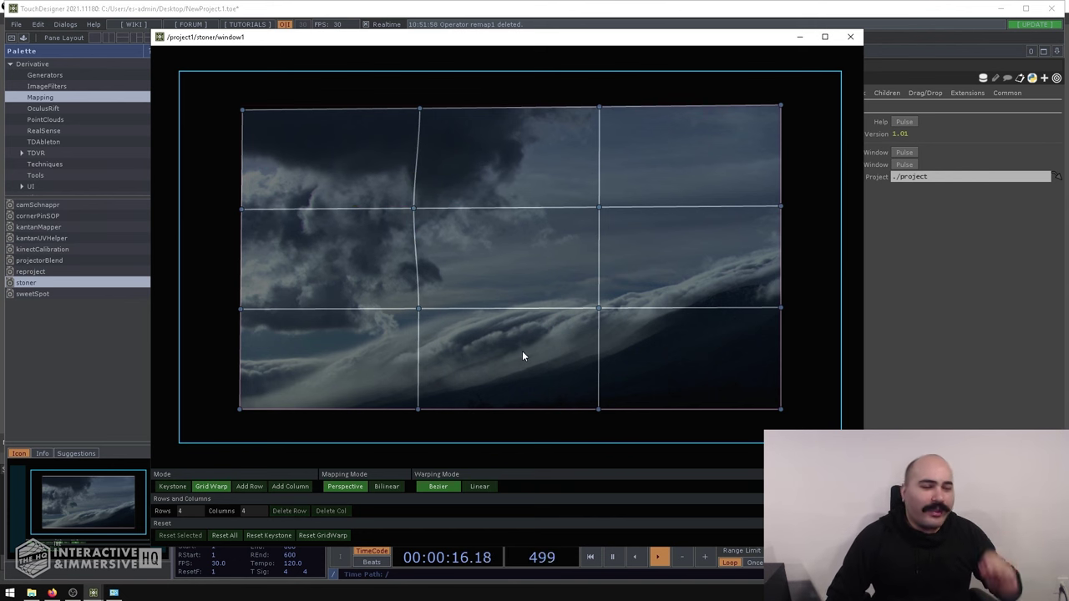
{"action": "left_click", "coordinate": [850, 37]}
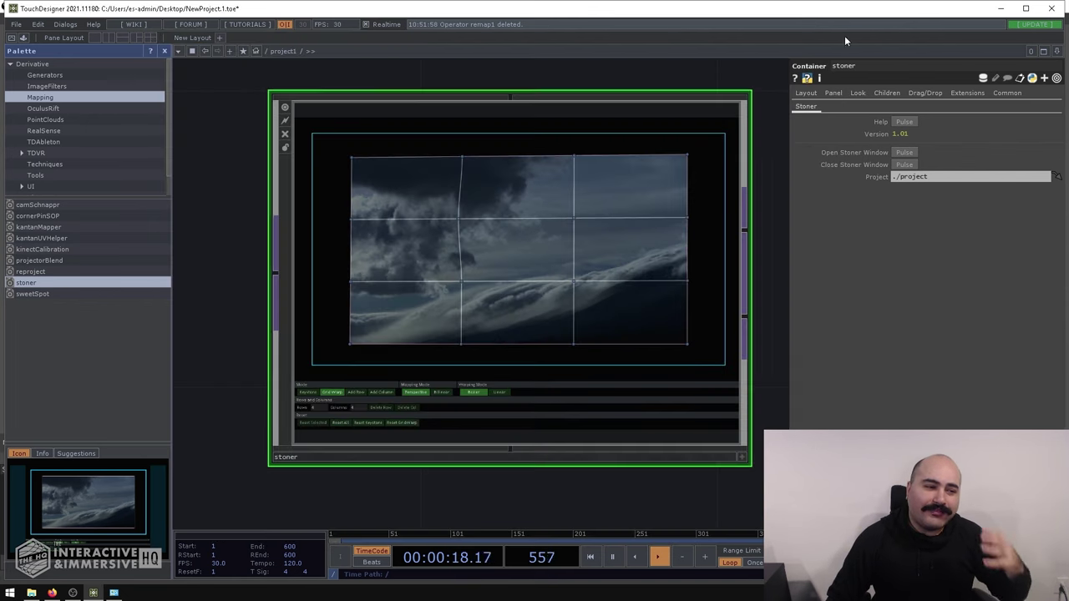
Look over the sweetSpot component's internal network and return to the project level.
{"action": "scroll", "coordinate": [654, 257], "scroll_direction": "down", "scroll_amount": 2}
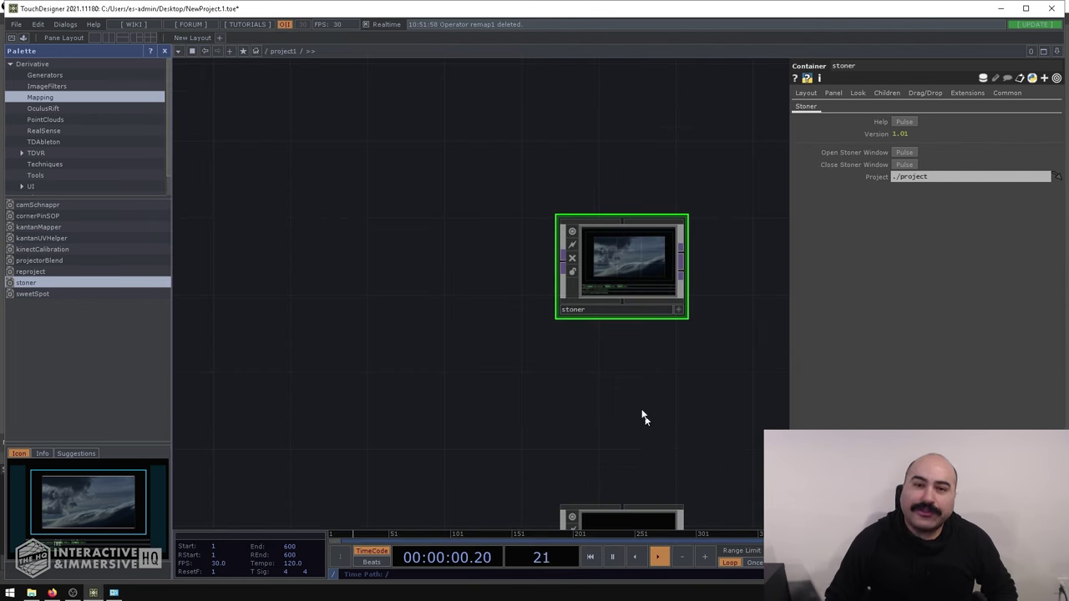
{"action": "left_click_drag", "start_coordinate": [644, 417], "coordinate": [628, 330]}
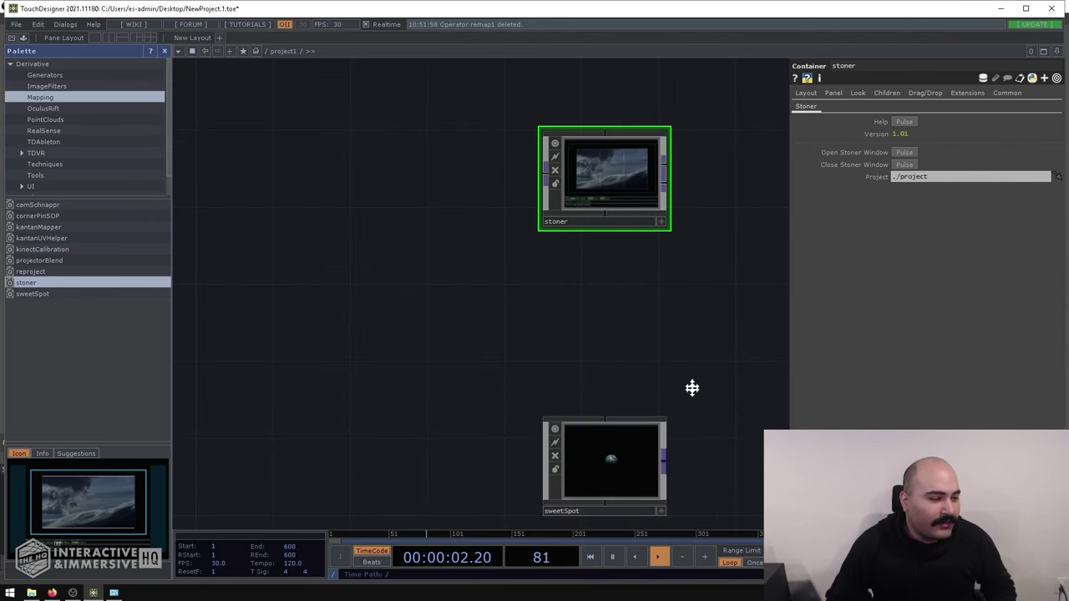
{"action": "left_click_drag", "start_coordinate": [691, 387], "coordinate": [639, 319]}
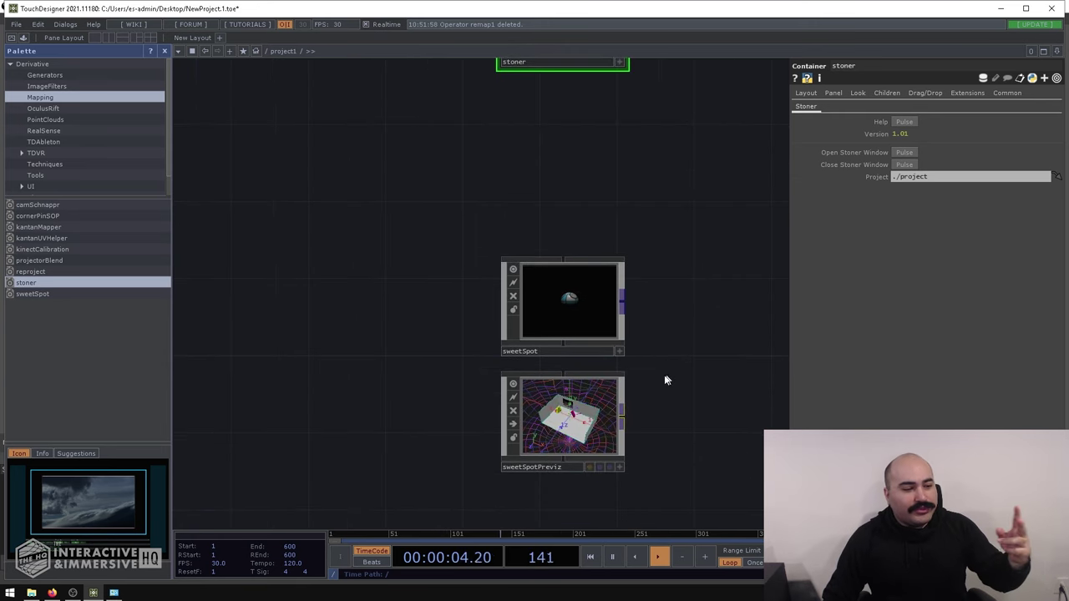
{"action": "scroll", "coordinate": [665, 380], "scroll_direction": "up", "scroll_amount": 2}
{"action": "left_click_drag", "start_coordinate": [664, 380], "coordinate": [659, 322]}
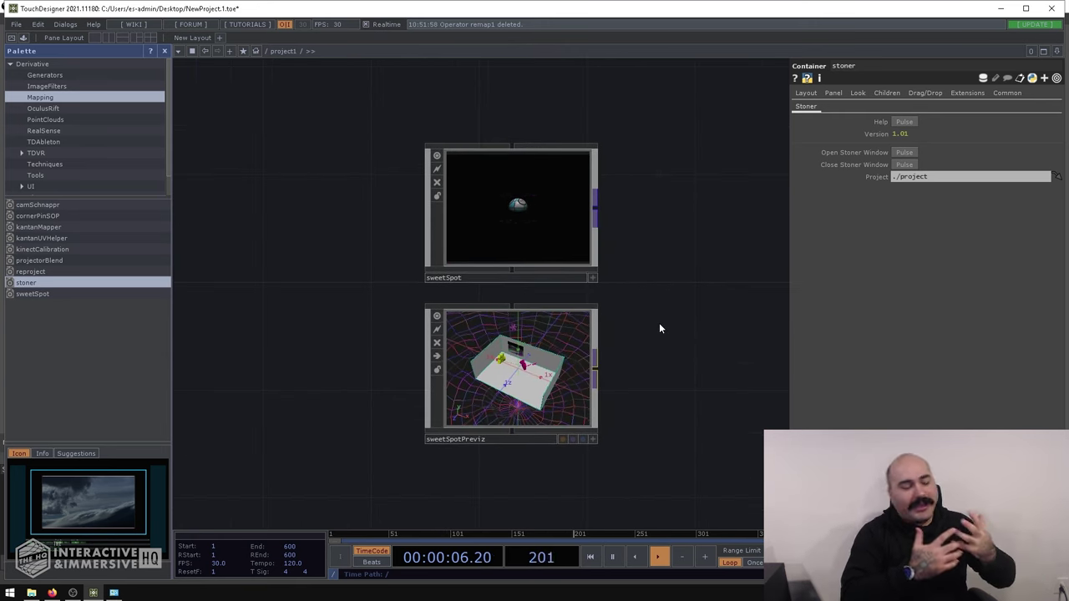
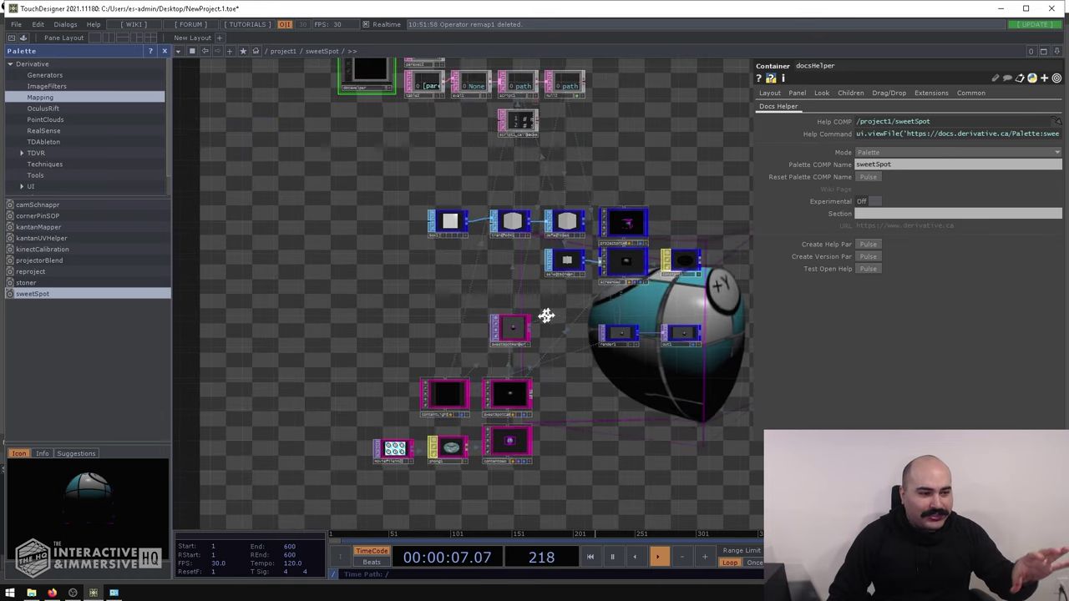
{"action": "scroll", "coordinate": [490, 289], "scroll_direction": "up", "scroll_amount": 3}
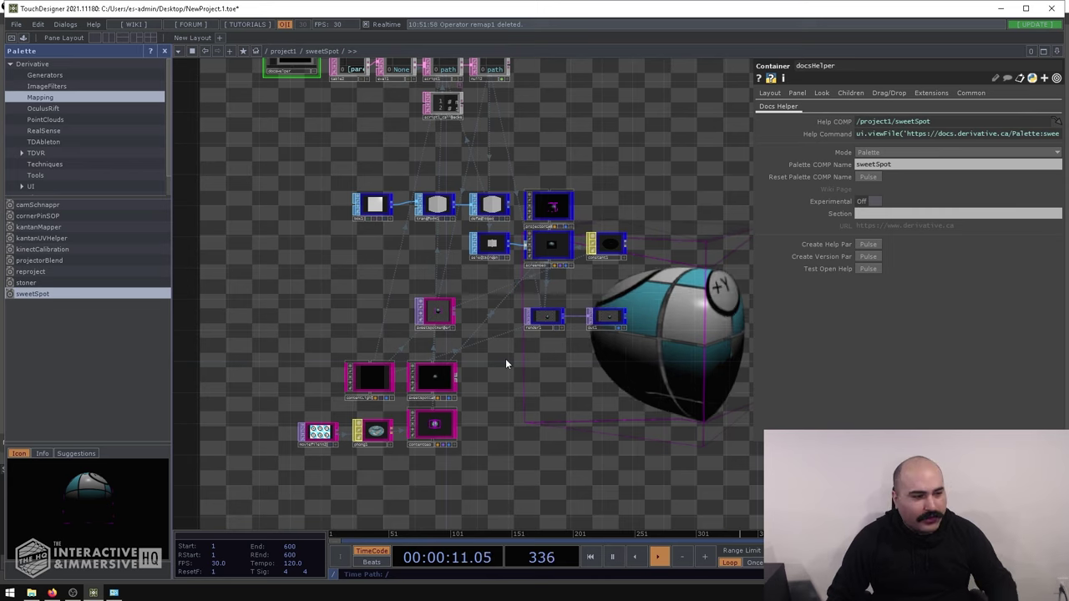
{"action": "key", "text": "u"}
Select the sweetSpotPreviz component and find its entry in the Techniques palette.
{"action": "left_click", "coordinate": [509, 391]}
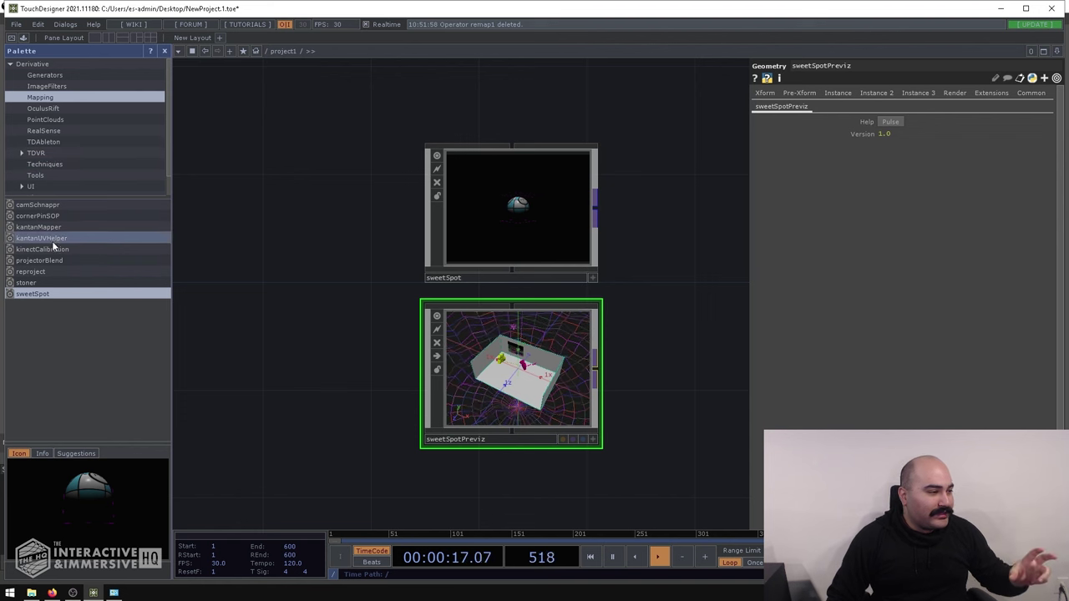
{"action": "left_click", "coordinate": [43, 166]}
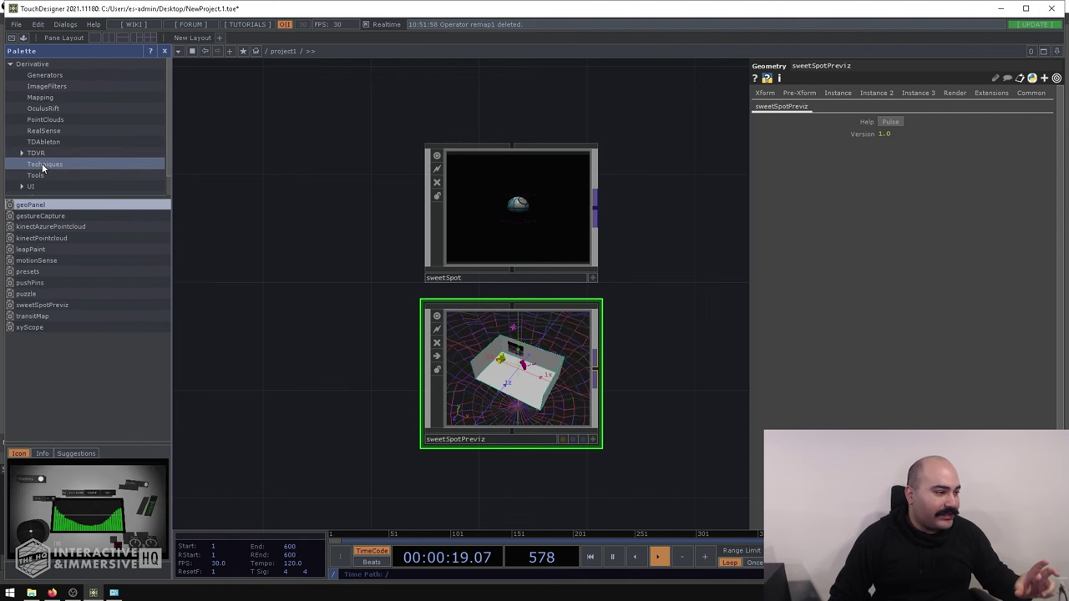
{"action": "left_click", "coordinate": [47, 306]}
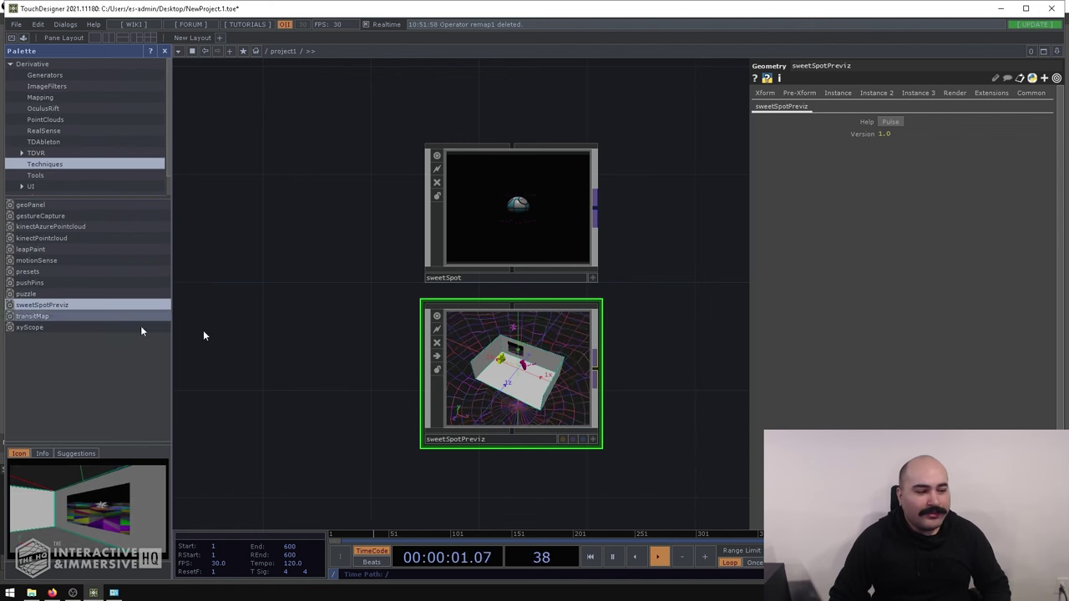
Enter sweetSpotPreviz and read the Sweet-Spot Technique notes beside its network.
{"action": "double_click", "coordinate": [558, 377]}
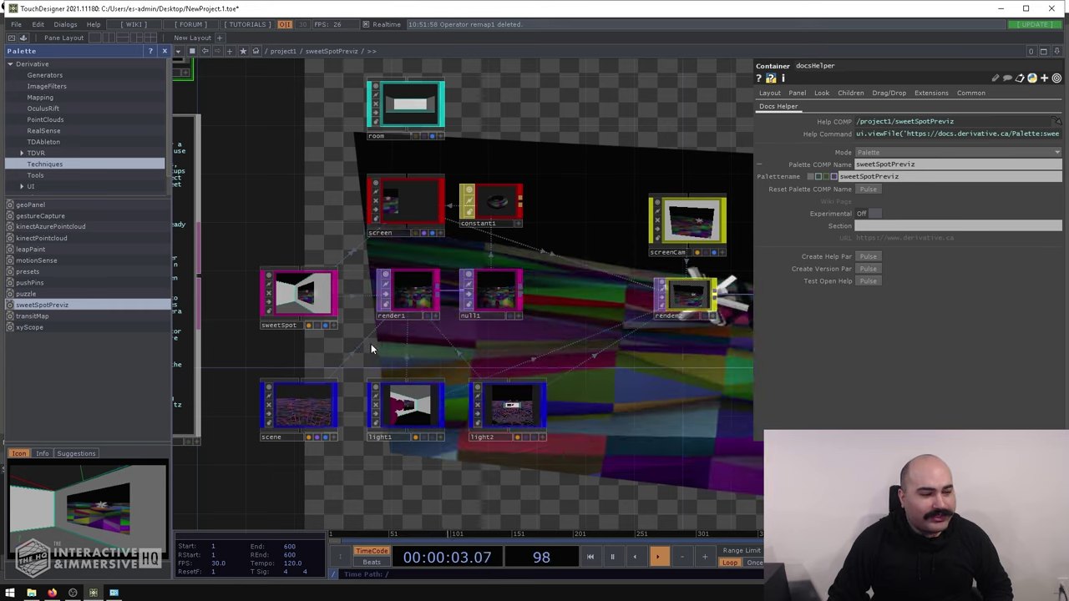
{"action": "left_click_drag", "start_coordinate": [396, 342], "coordinate": [494, 342]}
{"action": "left_click_drag", "start_coordinate": [180, 176], "coordinate": [417, 171]}
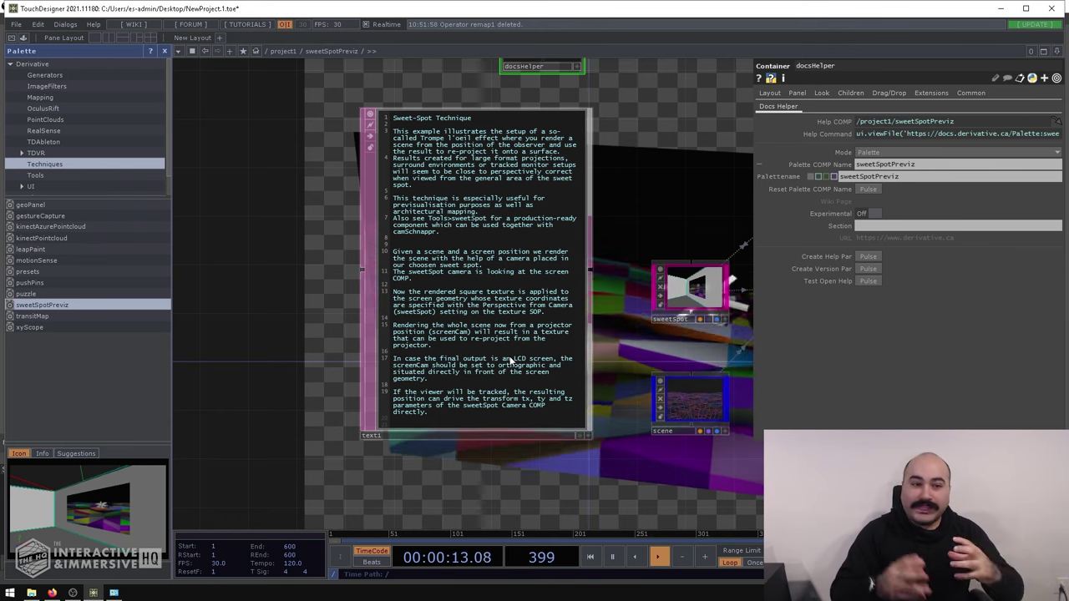
{"action": "left_click_drag", "start_coordinate": [725, 197], "coordinate": [372, 196]}
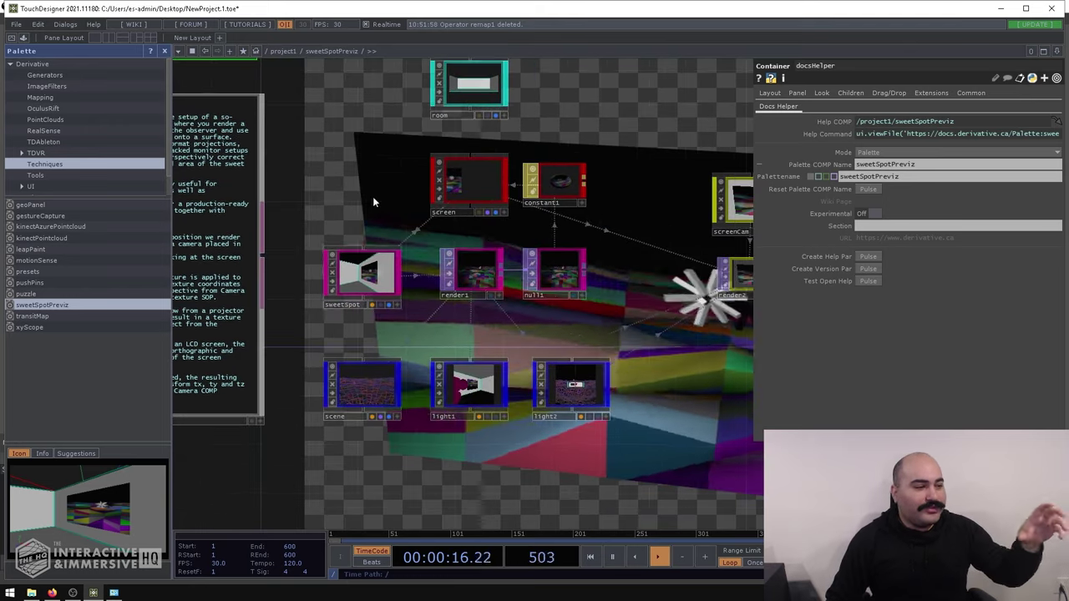
Examine the sweetSpot camera and the render2 node inside sweetSpotPreviz, and return to the project level.
{"action": "left_click", "coordinate": [362, 278]}
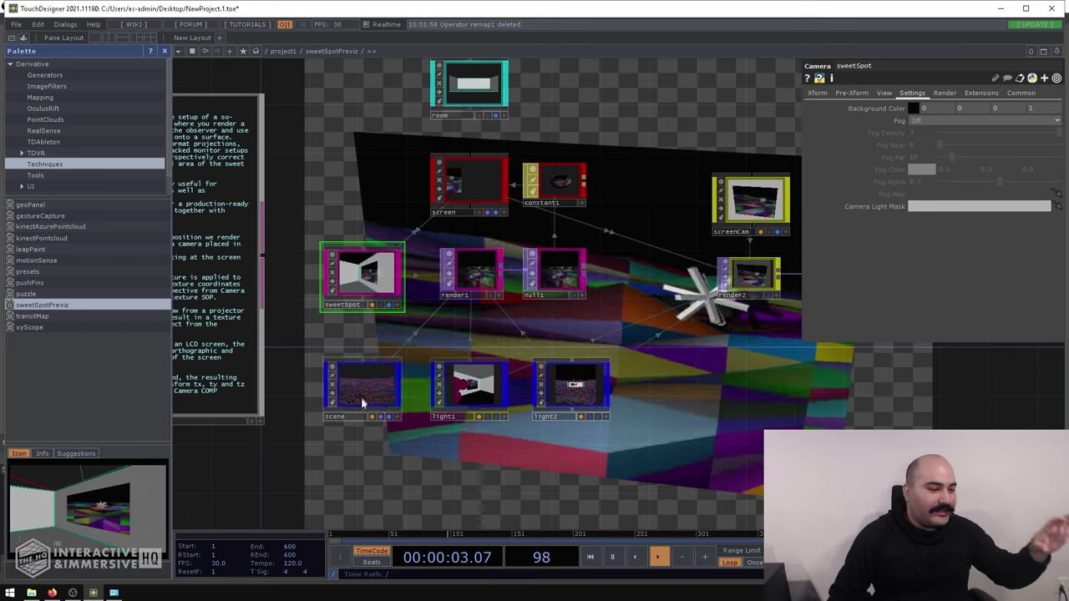
{"action": "left_click_drag", "start_coordinate": [557, 244], "coordinate": [394, 279]}
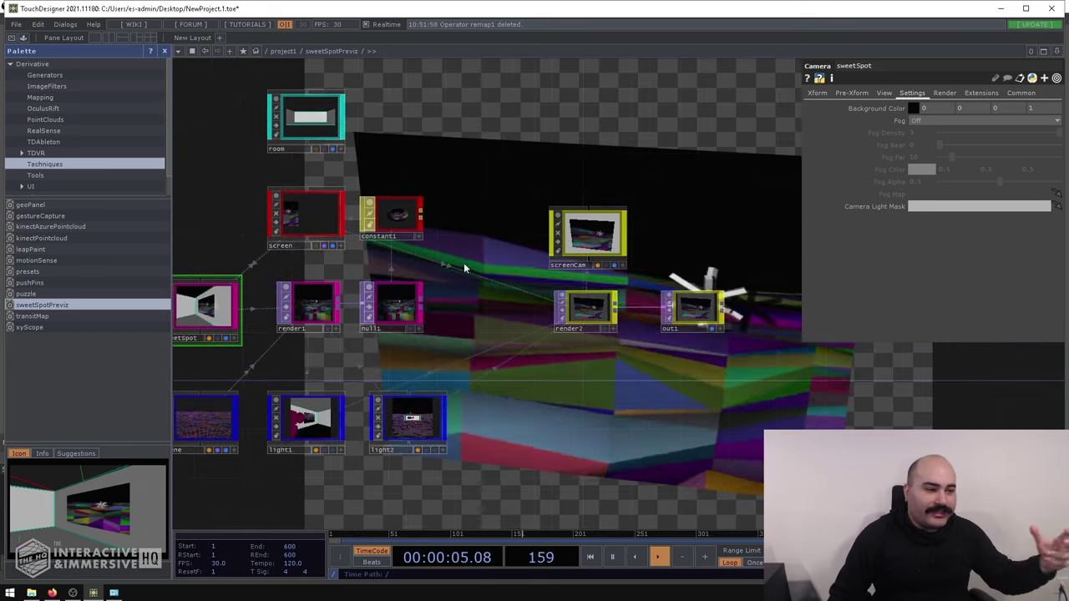
{"action": "left_click", "coordinate": [588, 314]}
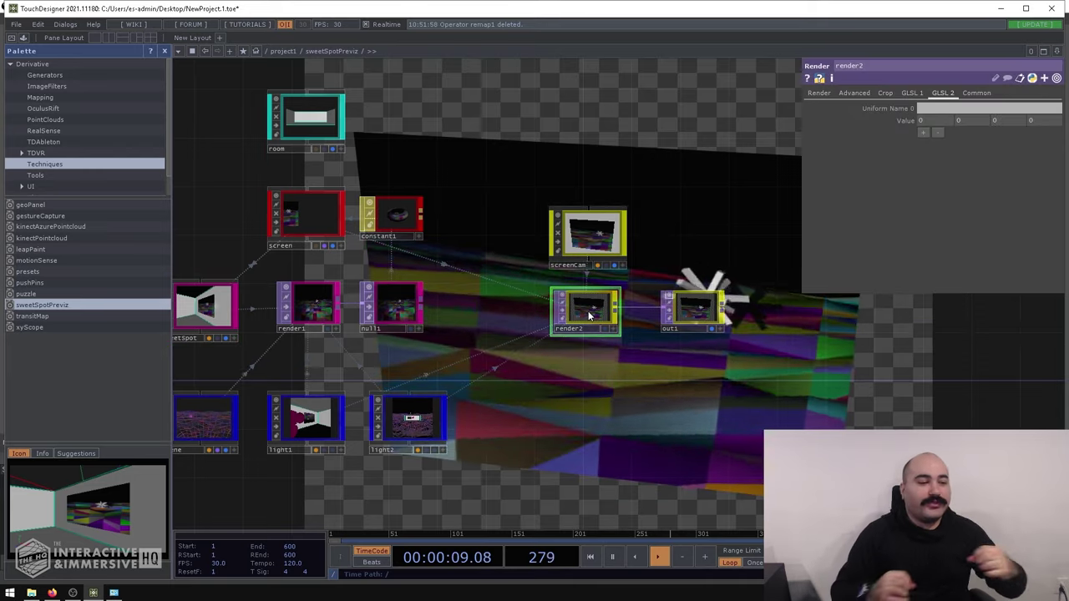
{"action": "scroll", "coordinate": [578, 299], "scroll_direction": "down", "scroll_amount": 4}
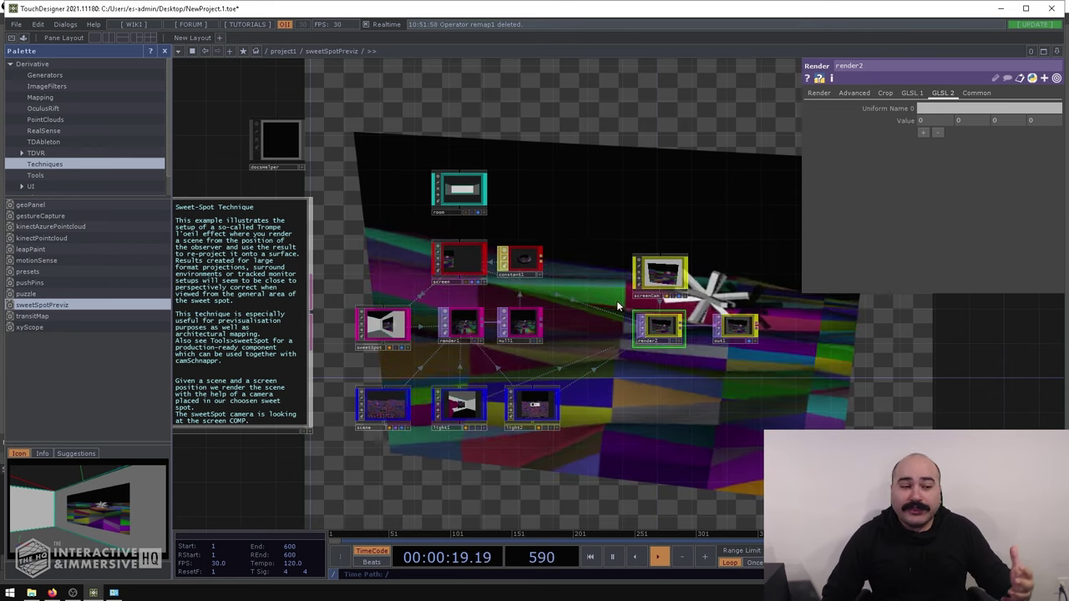
{"action": "left_click_drag", "start_coordinate": [597, 289], "coordinate": [649, 286]}
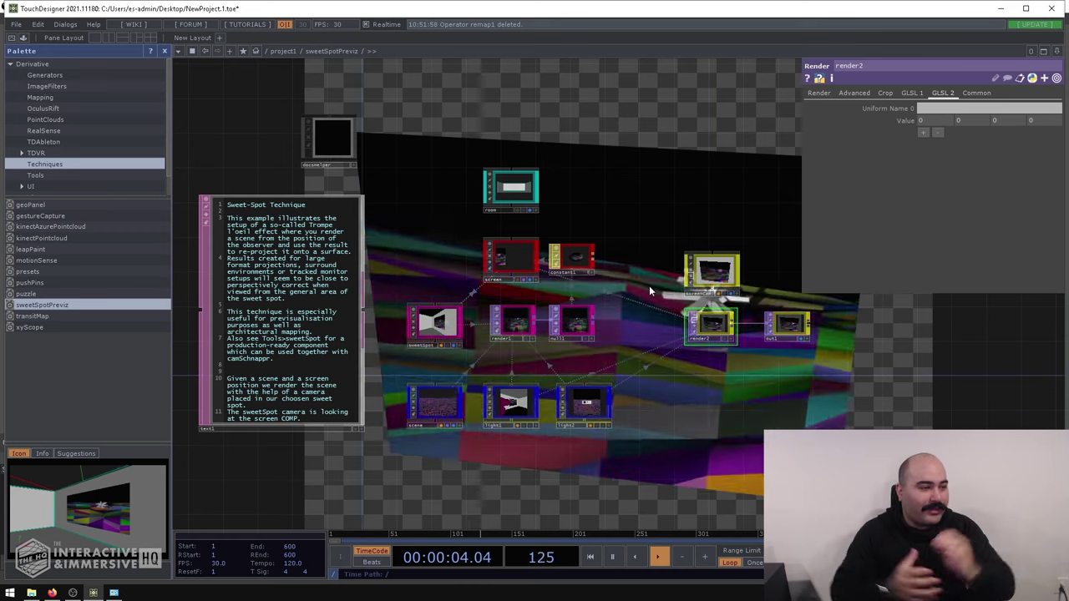
{"action": "key", "text": "u"}
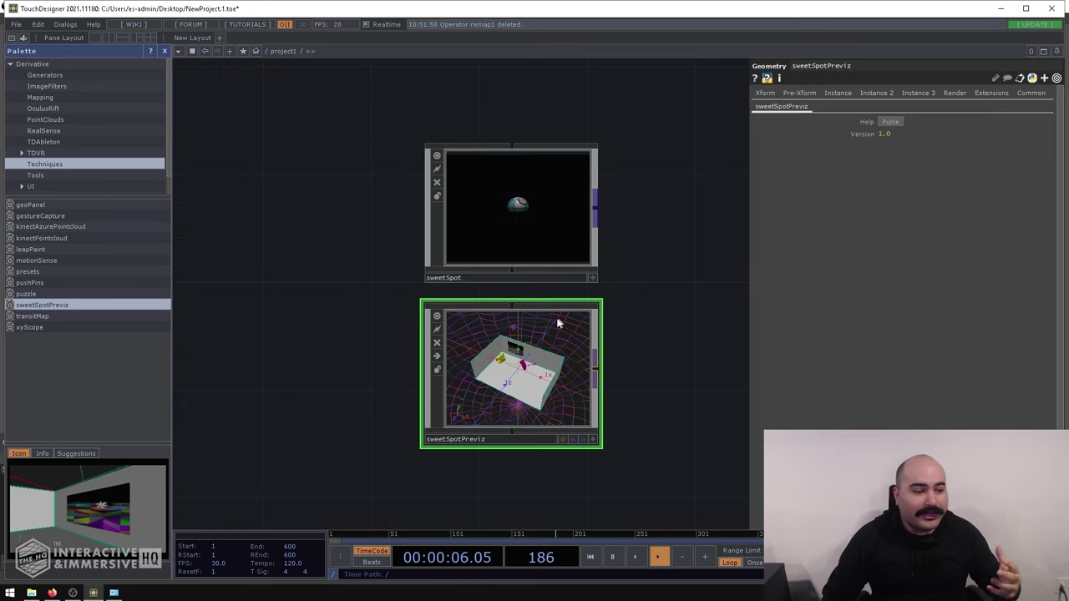
Select sweetSpot to review its projector and content parameters, and survey the project's mapping components together.
{"action": "left_click_drag", "start_coordinate": [612, 291], "coordinate": [587, 284]}
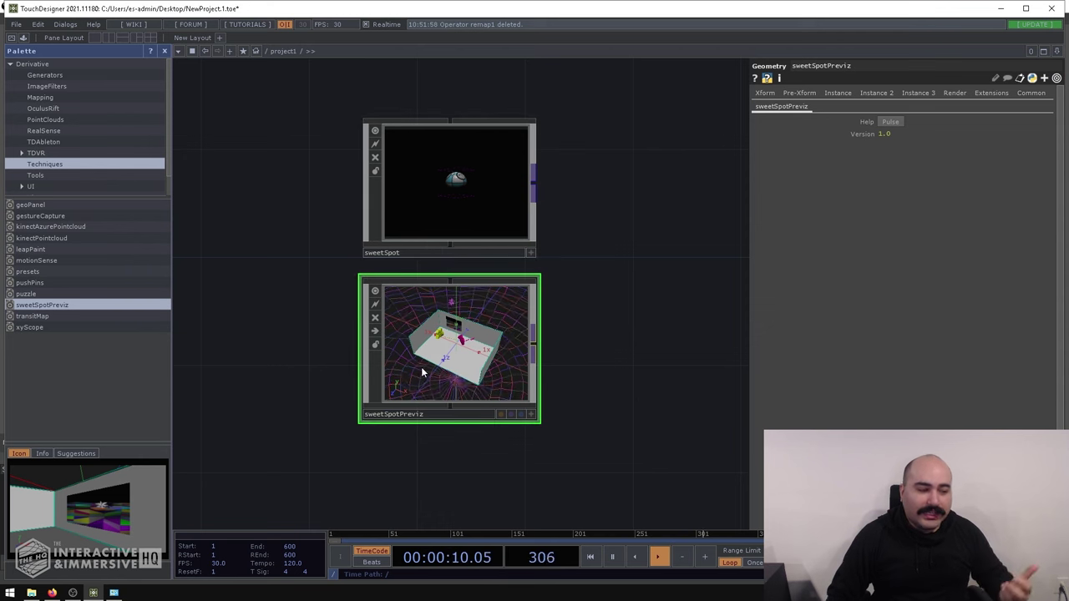
{"action": "left_click", "coordinate": [418, 211]}
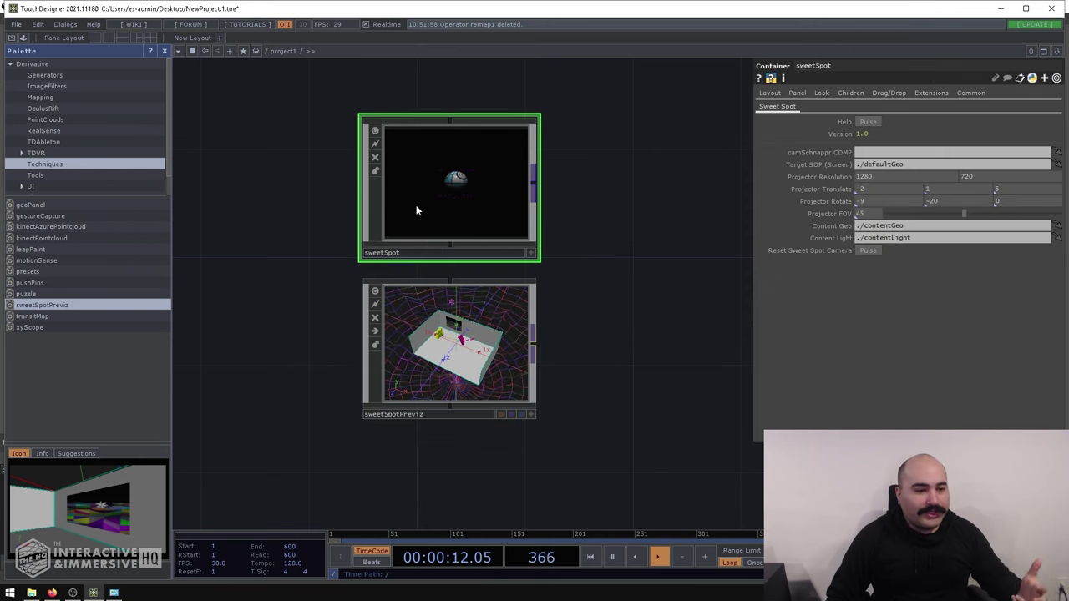
{"action": "scroll", "coordinate": [416, 204], "scroll_direction": "down", "scroll_amount": 3}
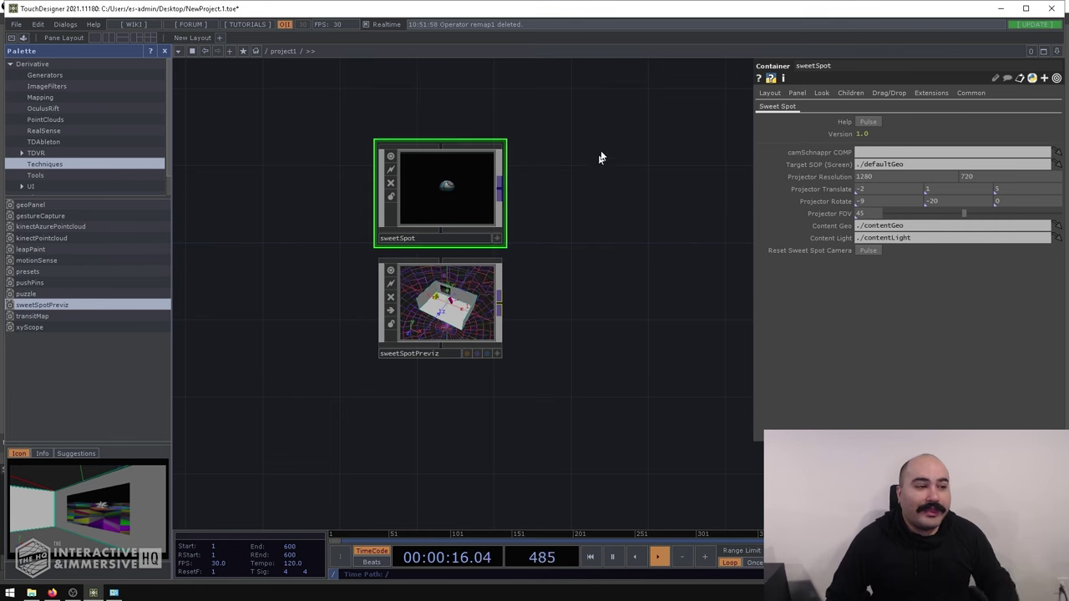
{"action": "left_click_drag", "start_coordinate": [599, 158], "coordinate": [539, 287]}
{"action": "scroll", "coordinate": [539, 286], "scroll_direction": "down", "scroll_amount": 3}
{"action": "left_click_drag", "start_coordinate": [537, 214], "coordinate": [529, 277]}
{"action": "scroll", "coordinate": [551, 281], "scroll_direction": "up", "scroll_amount": 3}
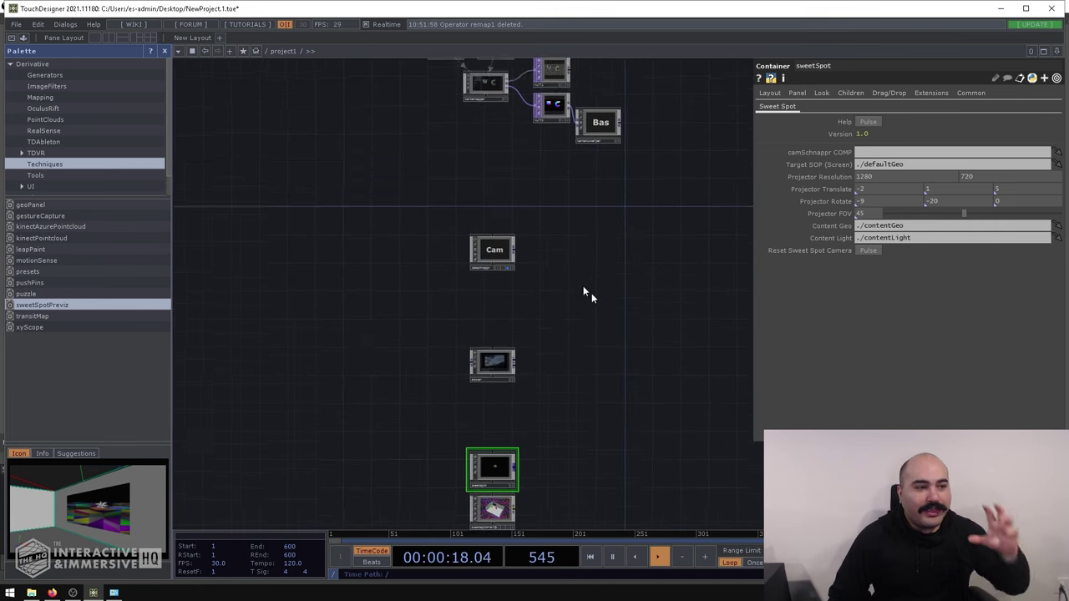